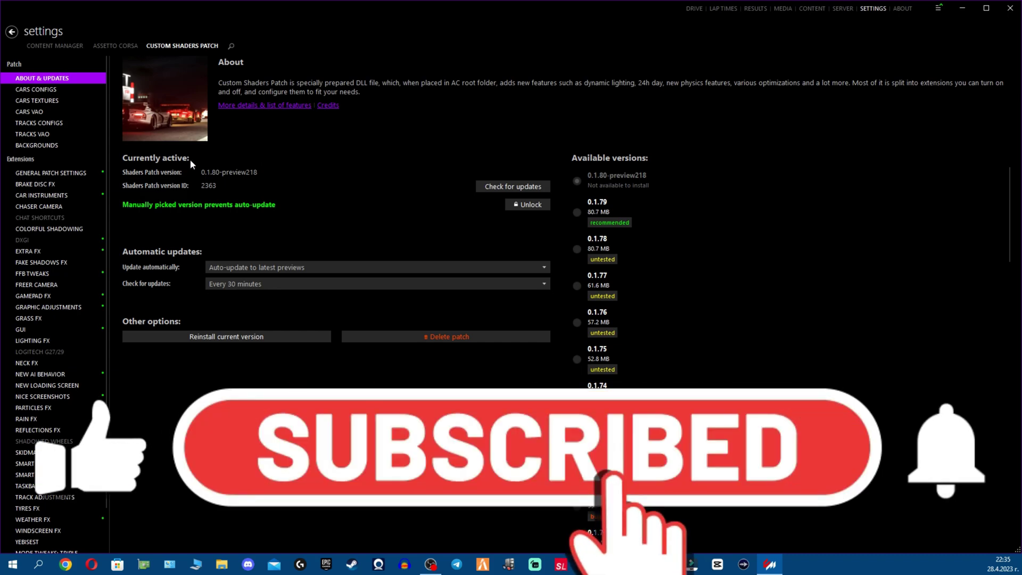
Step: Switch from the Custom Shaders Patch page to the Assetto Corsa Video settings
click(123, 44)
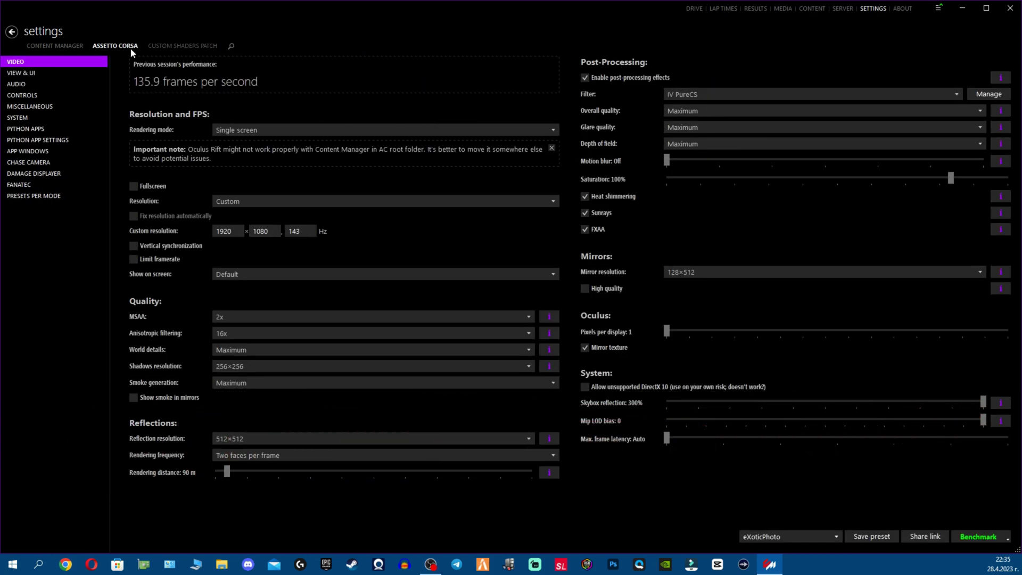
Step: Visit the single quick race page, then check the Weather FX style list, keeping Pure
click(693, 9)
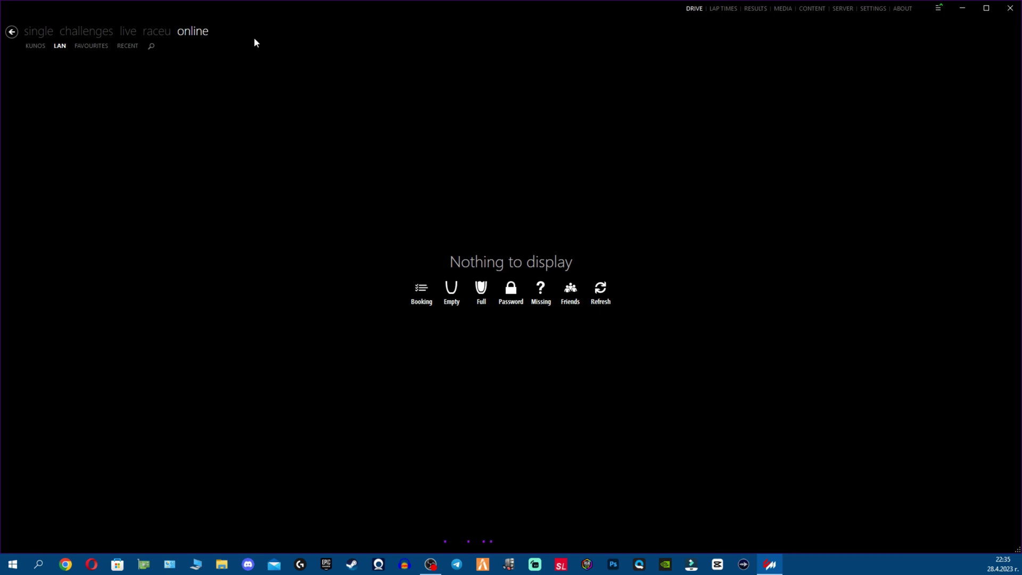
click(40, 33)
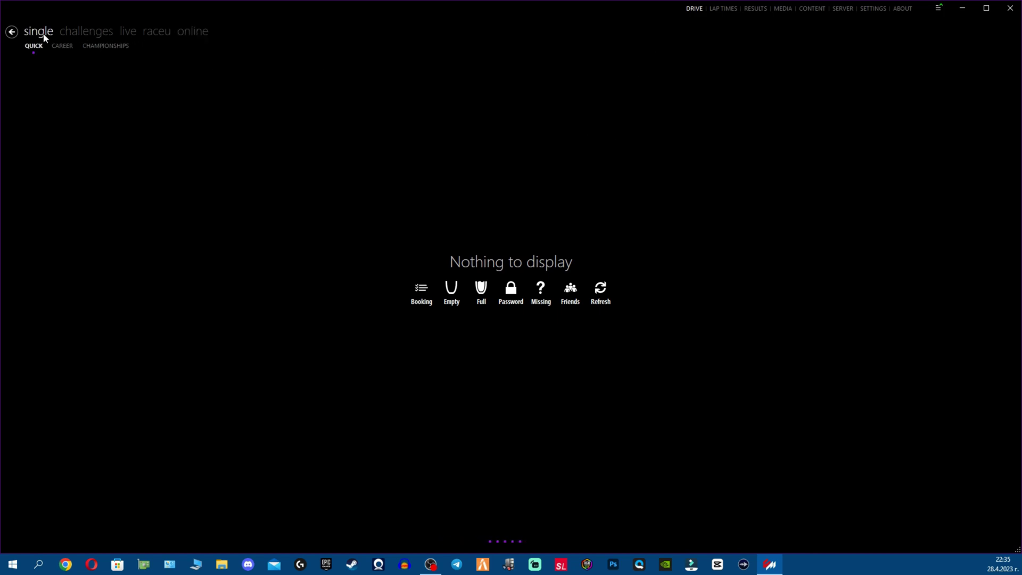
click(873, 9)
click(214, 49)
scroll(65, 385, down, 2)
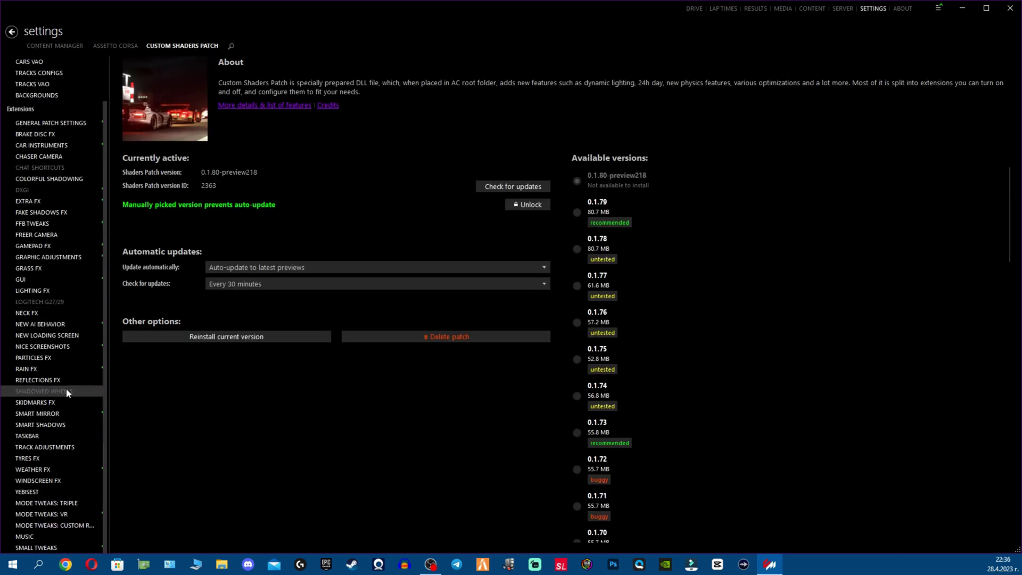
click(63, 469)
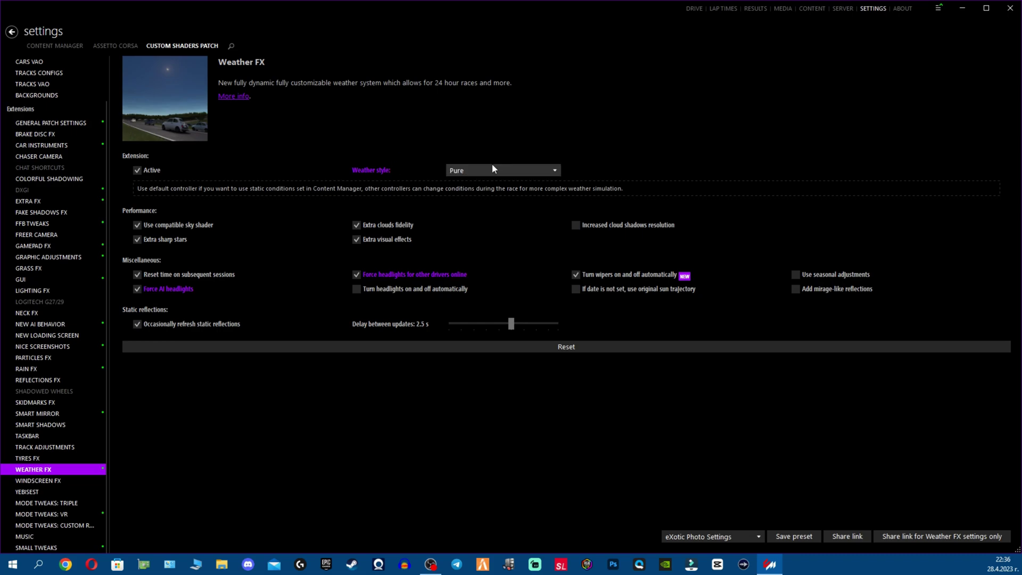
click(473, 171)
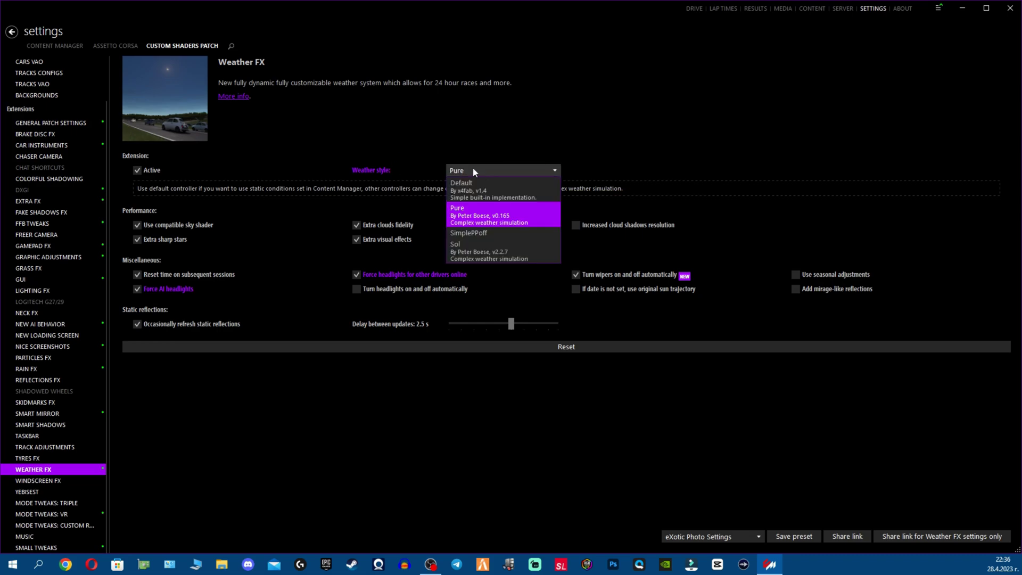
click(645, 120)
Step: Check the weather controllers (Default, Sol, Sol 2.4 ticked) and leave the weather Clear
click(694, 9)
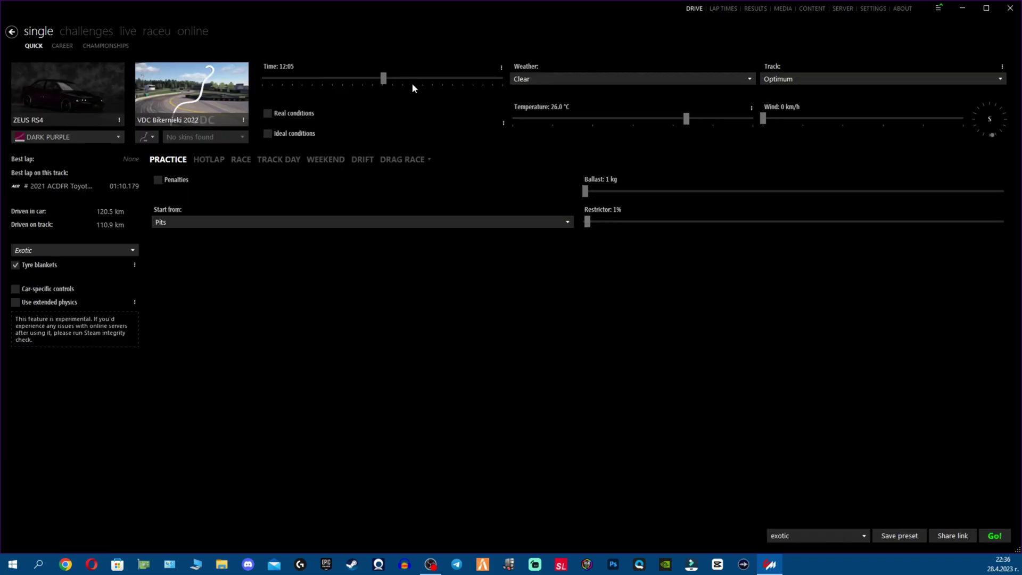
click(569, 80)
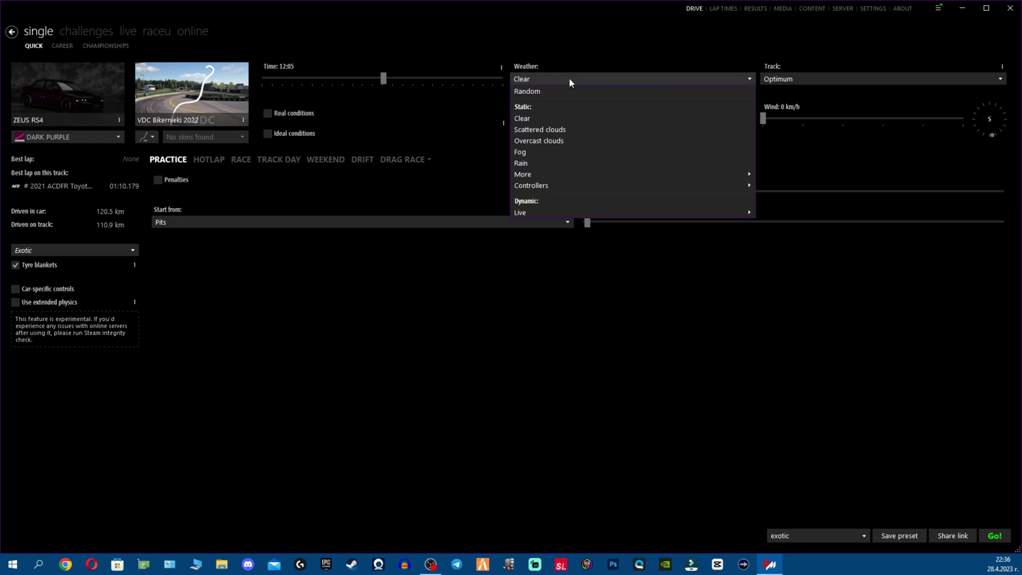
mouse_move(618, 190)
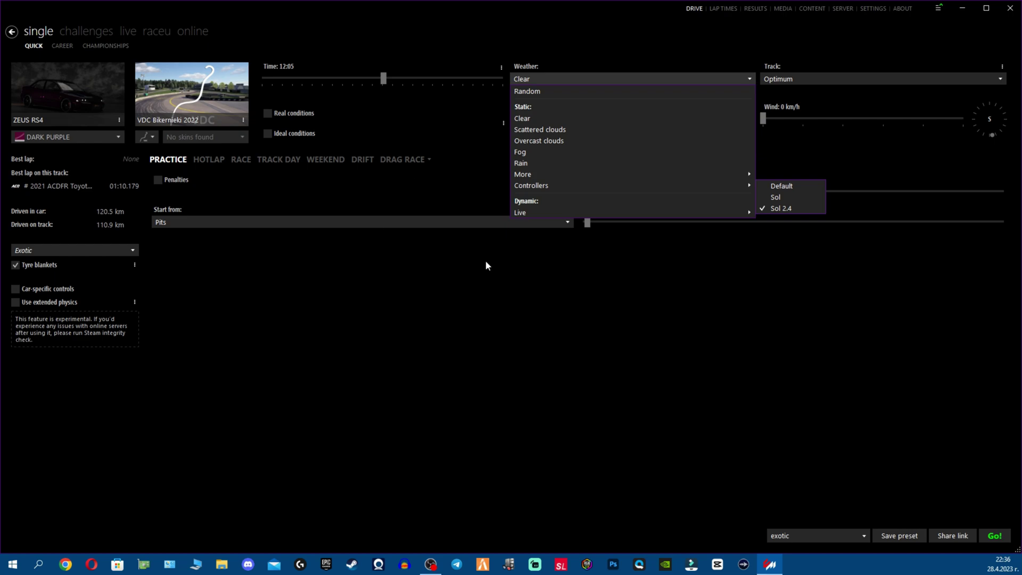
click(480, 286)
Step: Go through About & Updates to General Patch Settings and scroll through its tweaks
click(868, 14)
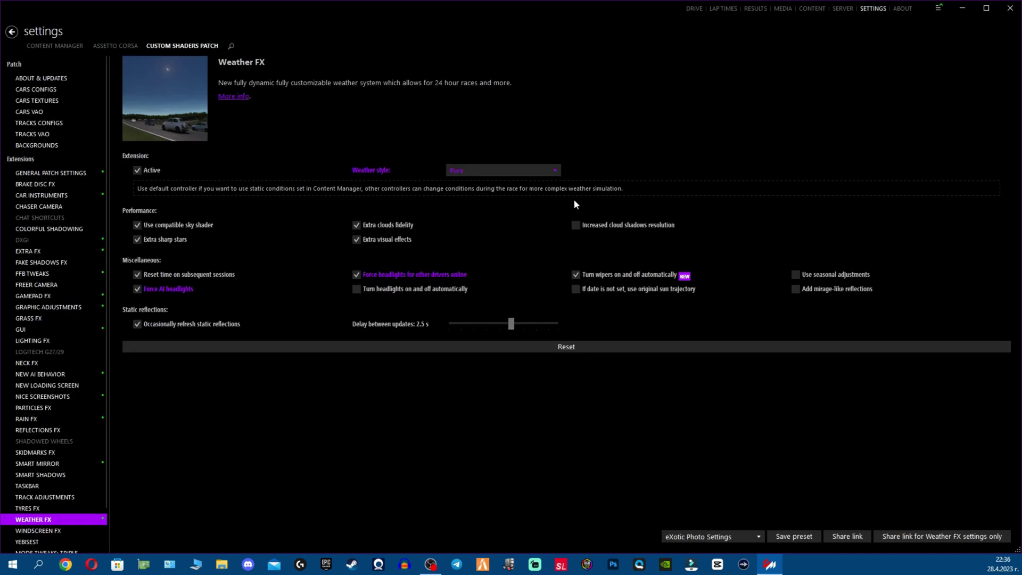
click(68, 78)
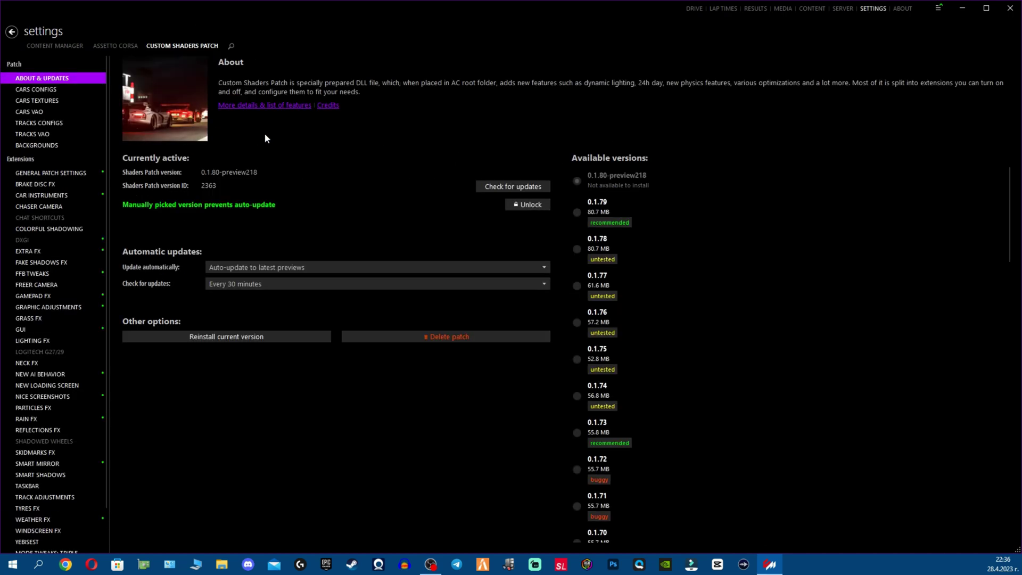
click(58, 173)
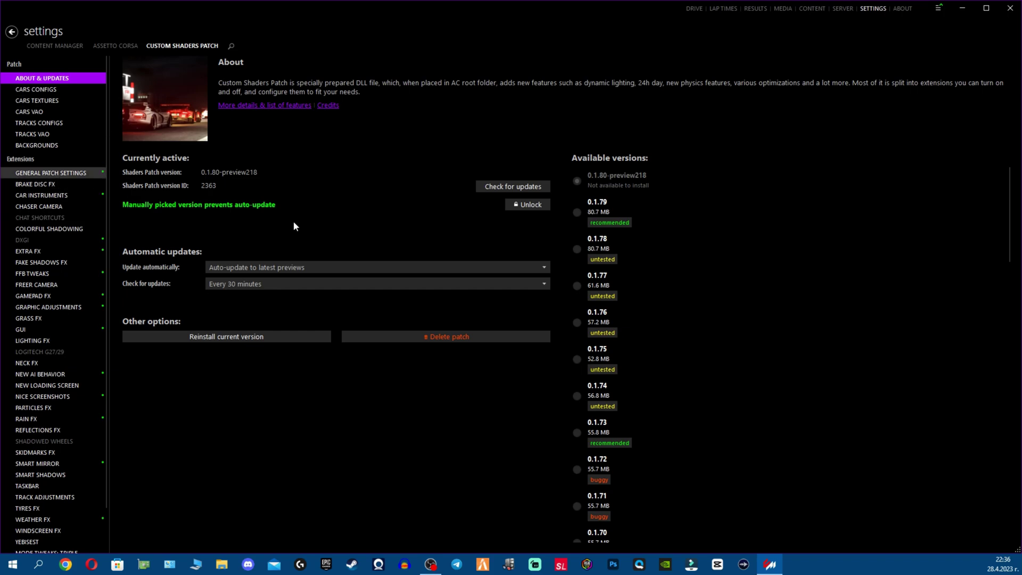
scroll(602, 138, down, 9)
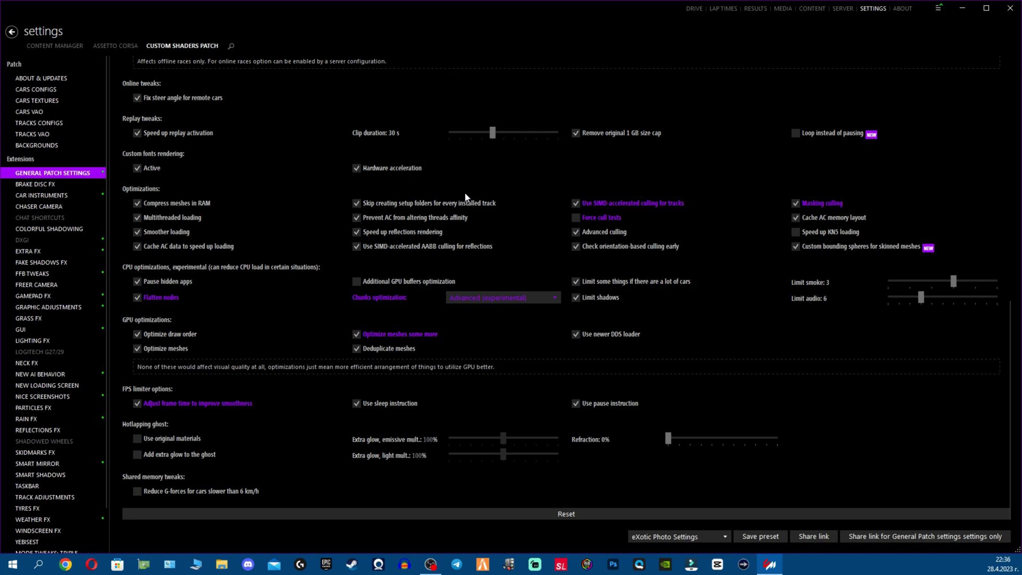
scroll(375, 174, up, 3)
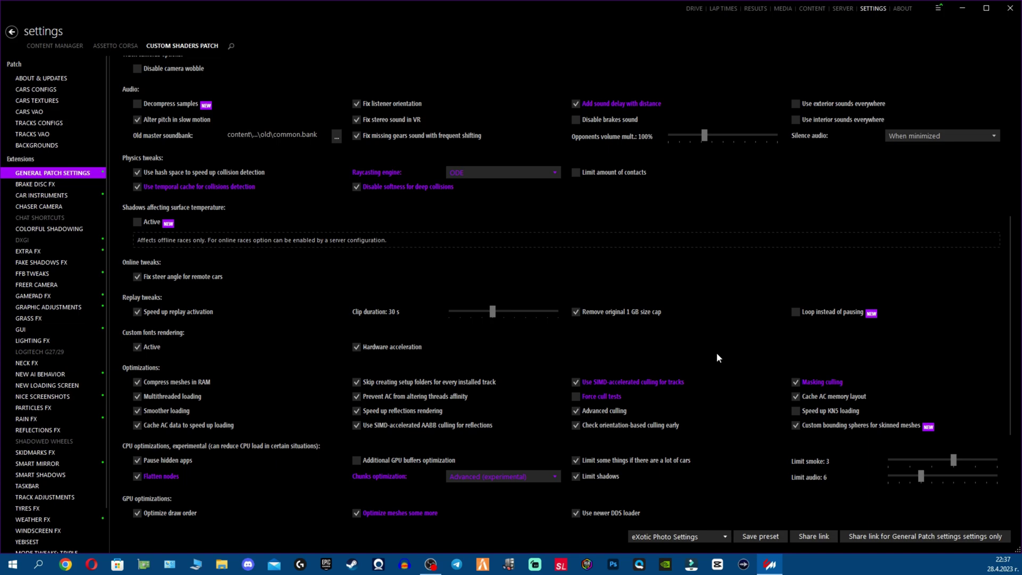
Step: Scroll to the Audio section and tick Decompress samples
scroll(617, 354, up, 2)
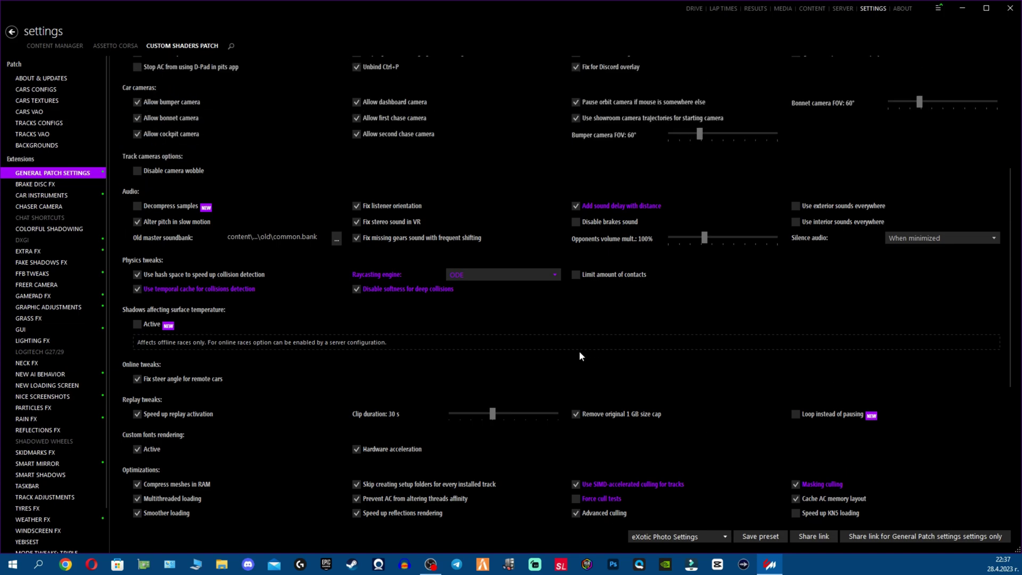
scroll(452, 362, up, 2)
scroll(322, 368, up, 1)
scroll(285, 393, down, 1)
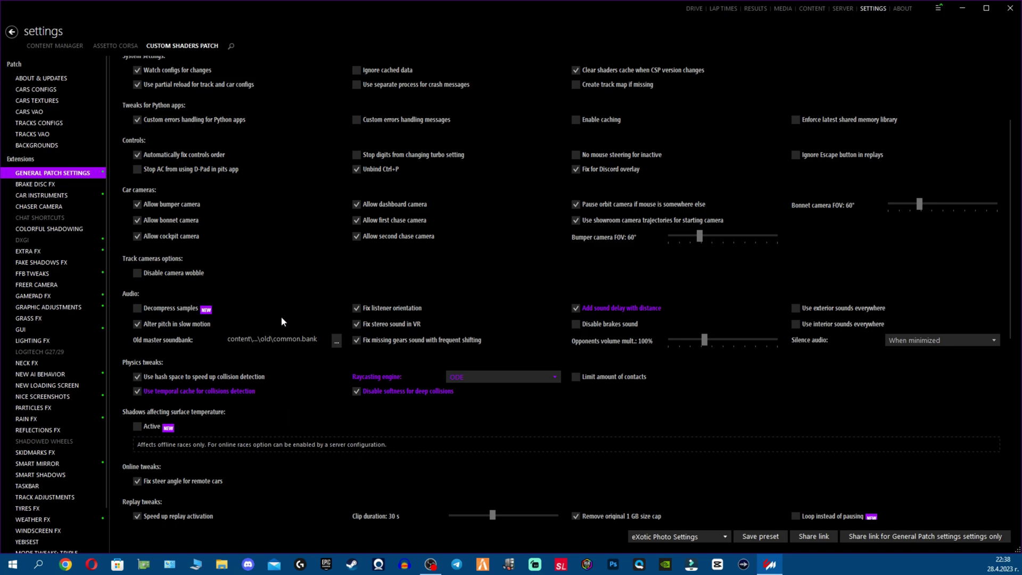
scroll(280, 317, up, 3)
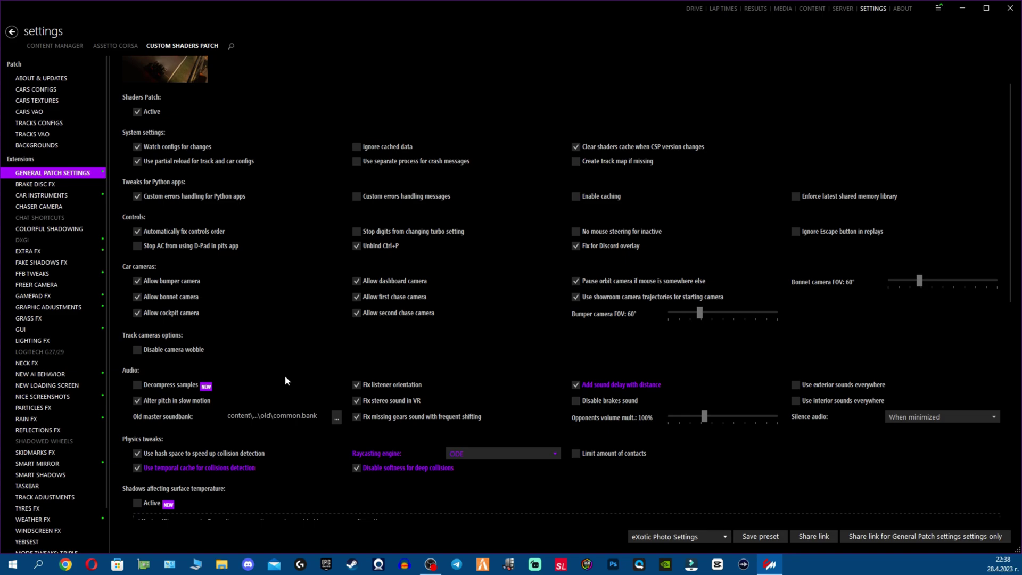
mouse_move(174, 384)
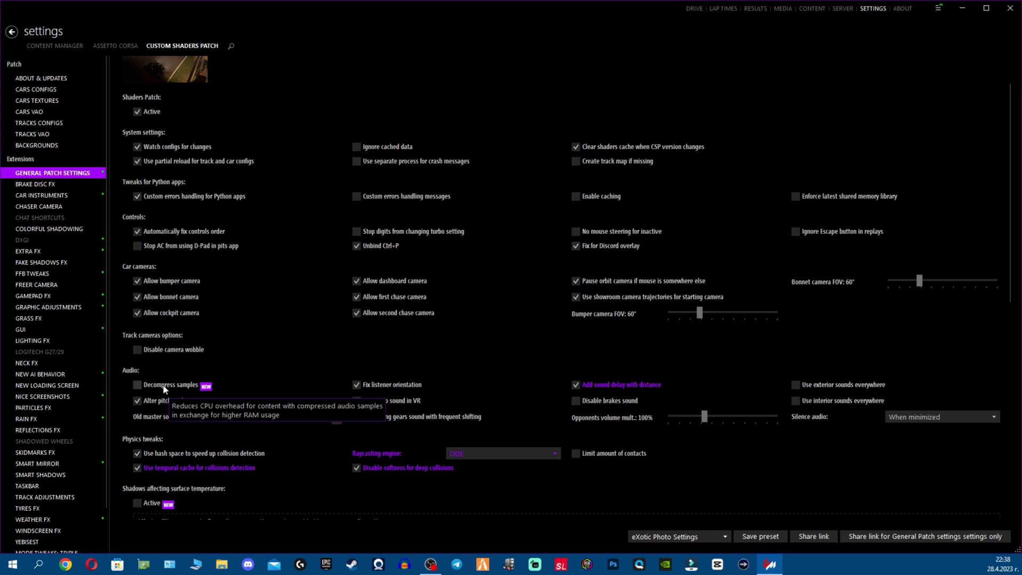
click(160, 385)
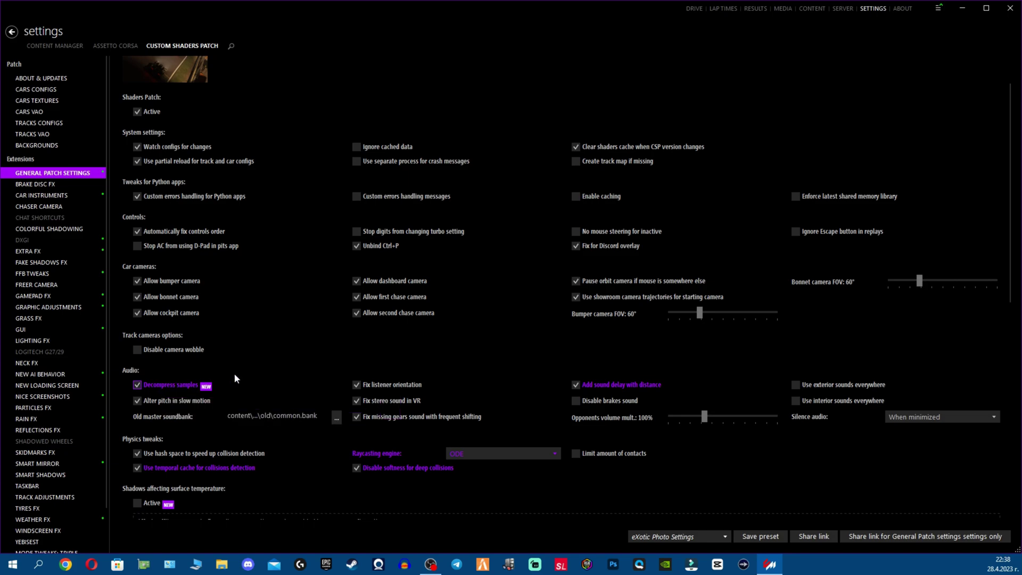
scroll(245, 362, up, 2)
Step: Step through the Brake Disc FX and Car Instruments extension pages
click(59, 184)
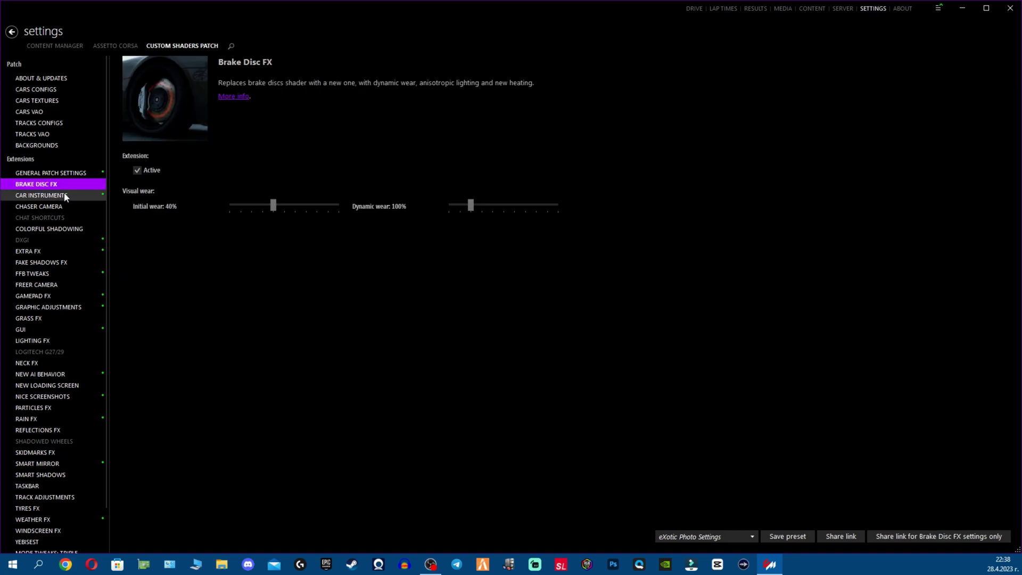
click(64, 195)
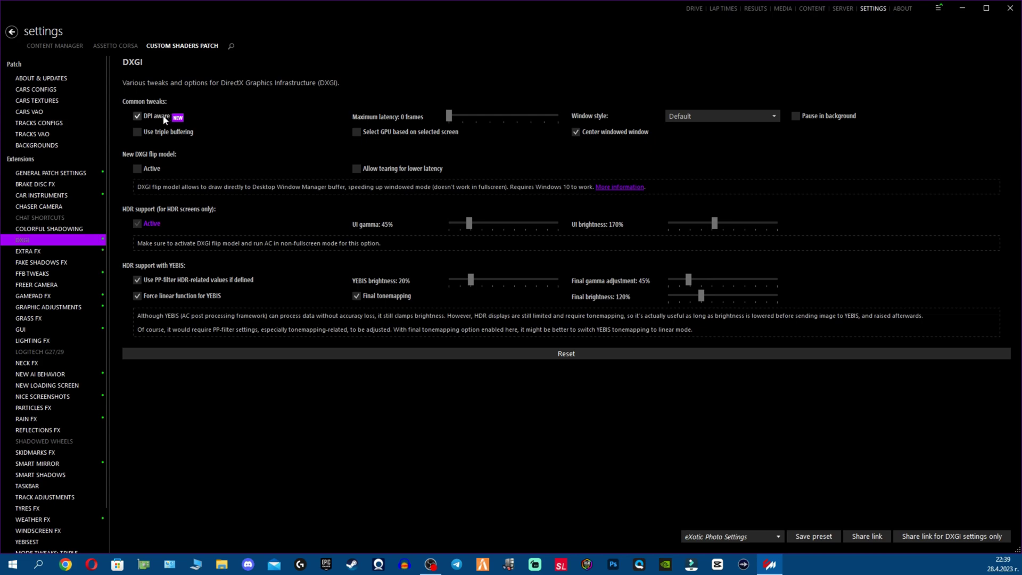
Step: Open the Extra FX extension page from the sidebar
mouse_move(163, 119)
click(61, 251)
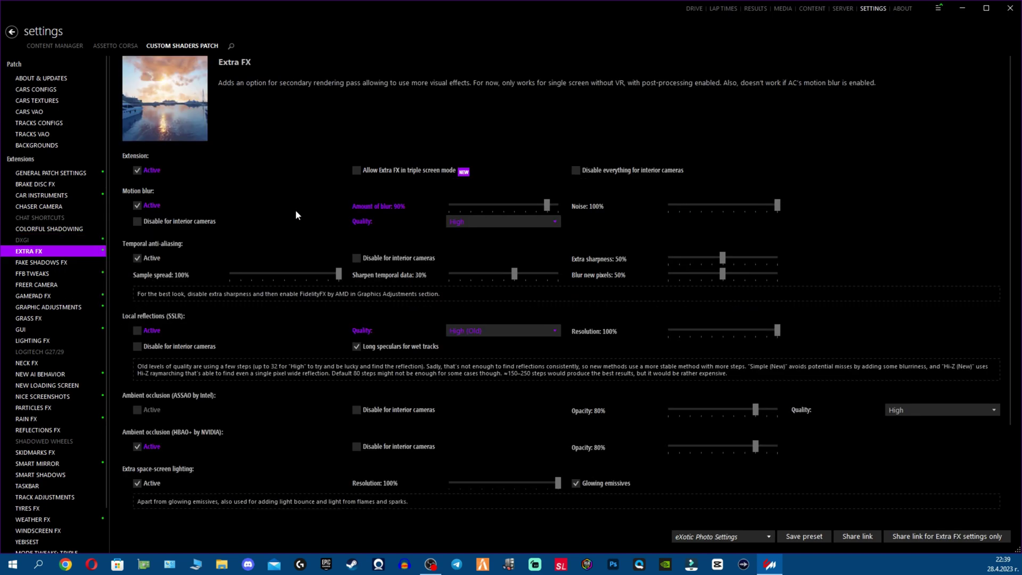
Step: Review the Extra FX saved presets, leaving eXotic Photo Settings selected
scroll(293, 212, down, 4)
scroll(303, 237, up, 4)
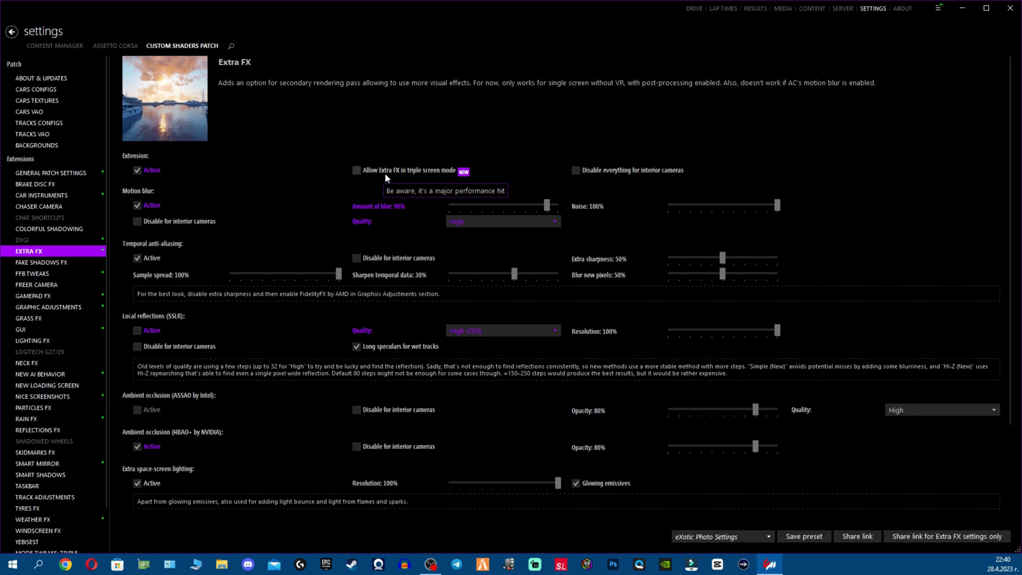
click(741, 536)
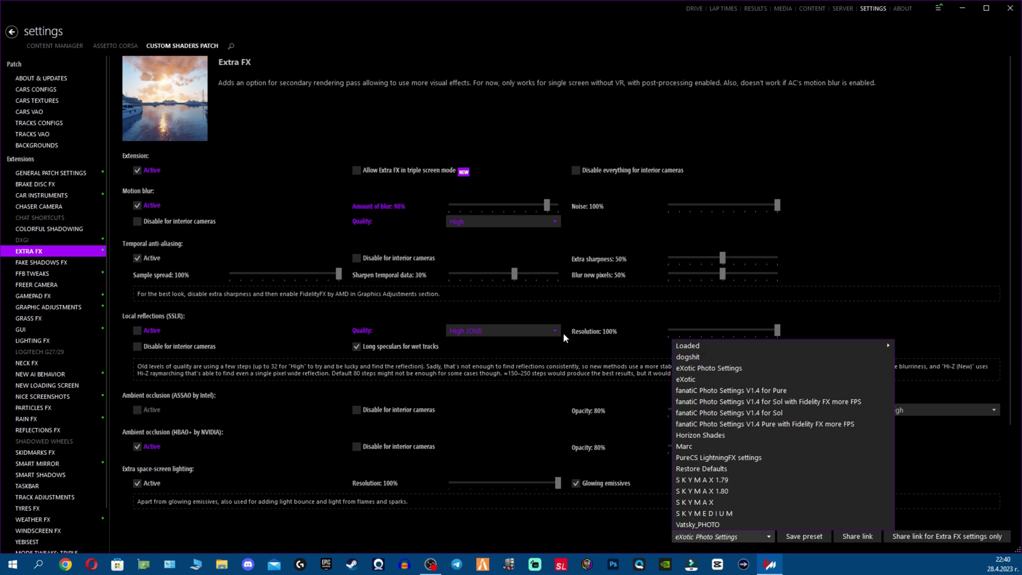
click(410, 142)
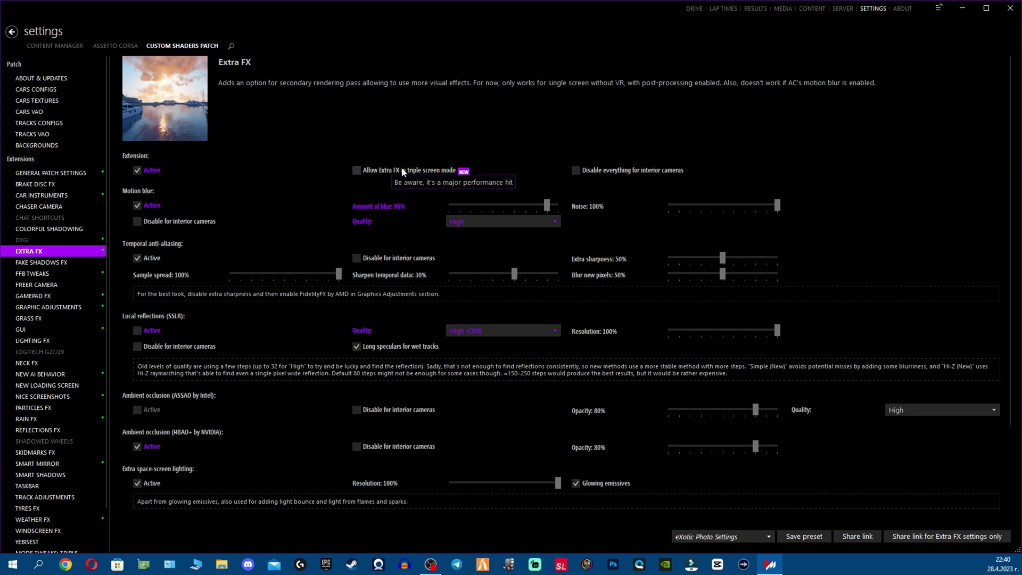
Step: Move down the Extensions sidebar to the FFB Tweaks page
key(Down)
key(Down)
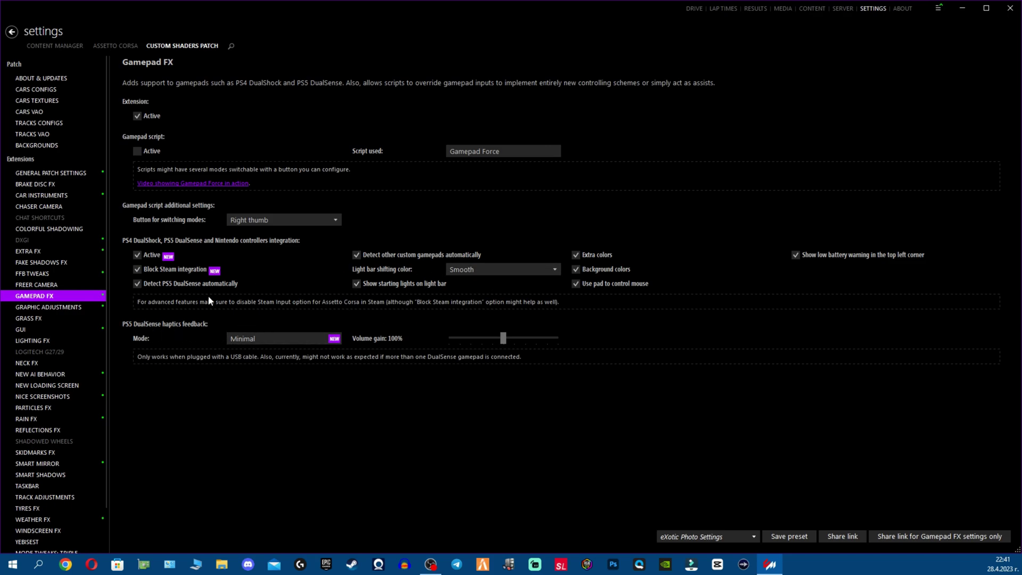
Step: Open Graphic adjustments and scroll through its options, with render scale at 100%
click(48, 307)
scroll(346, 259, up, 1)
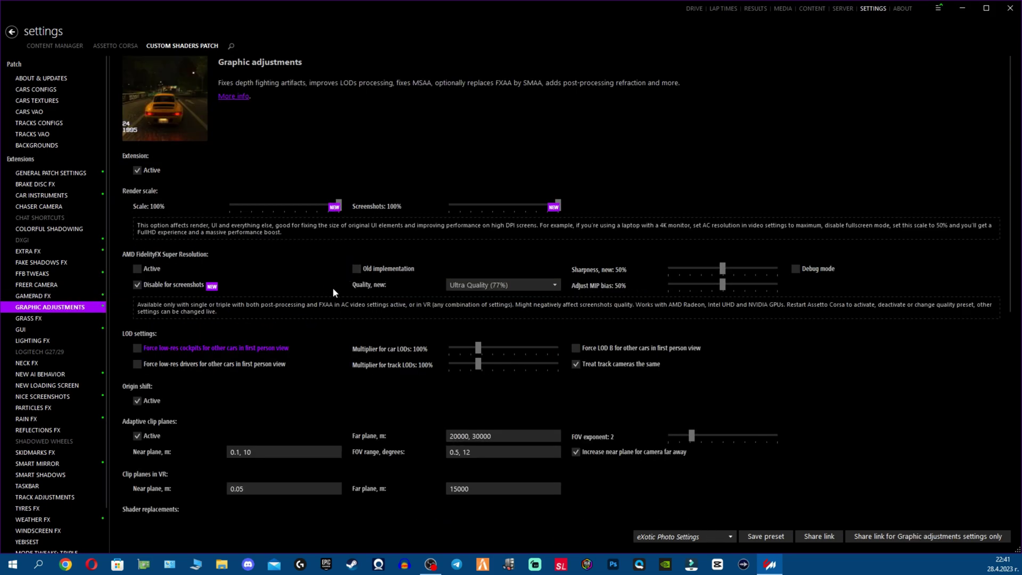
scroll(372, 287, down, 3)
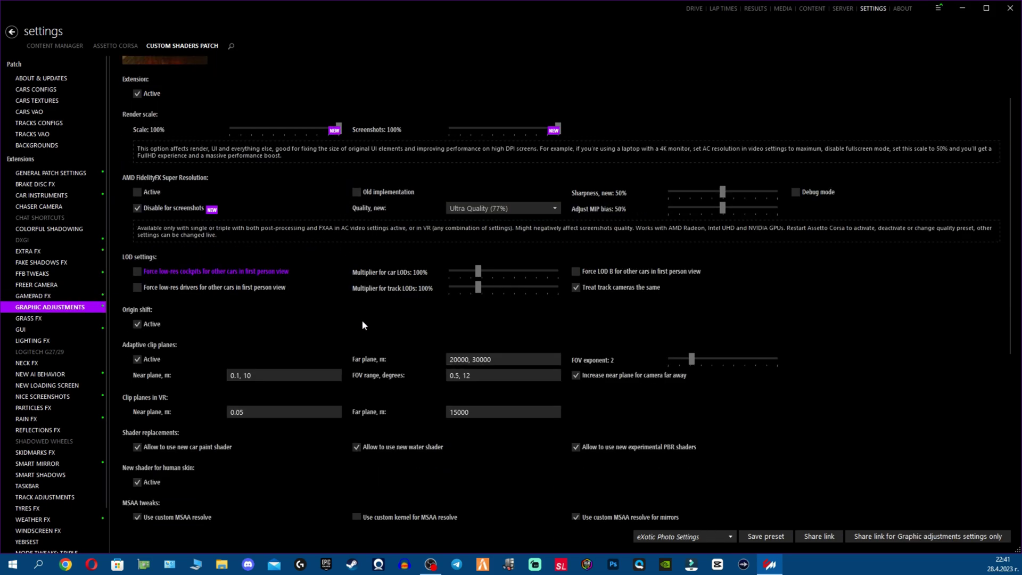
scroll(355, 324, up, 3)
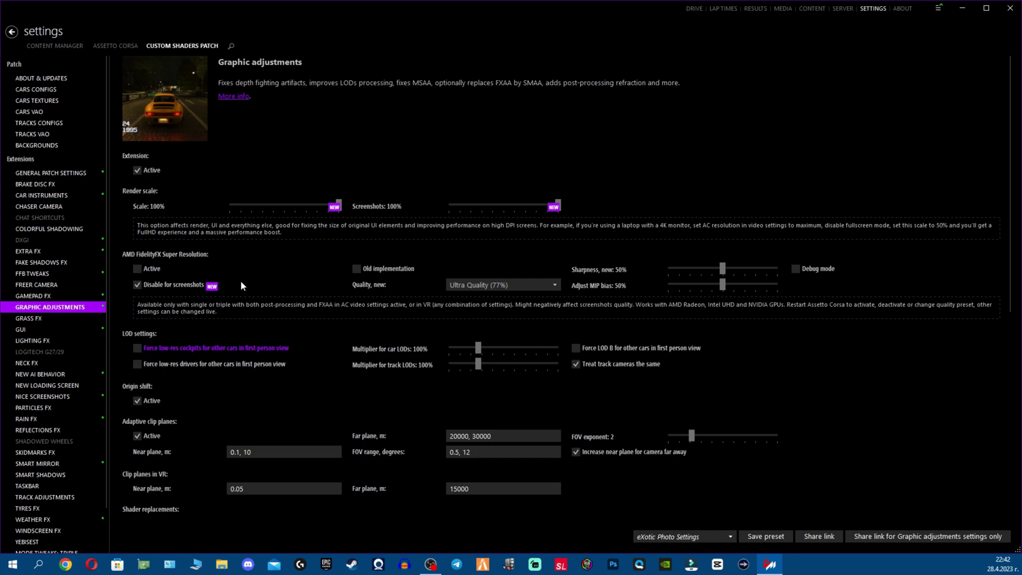
key(Down)
key(Down)
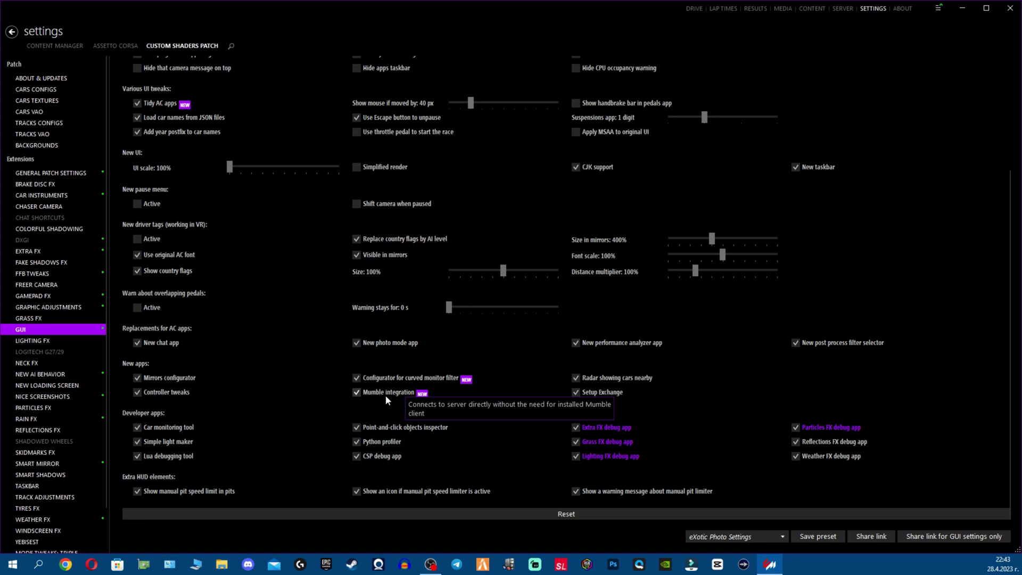
scroll(385, 395, up, 3)
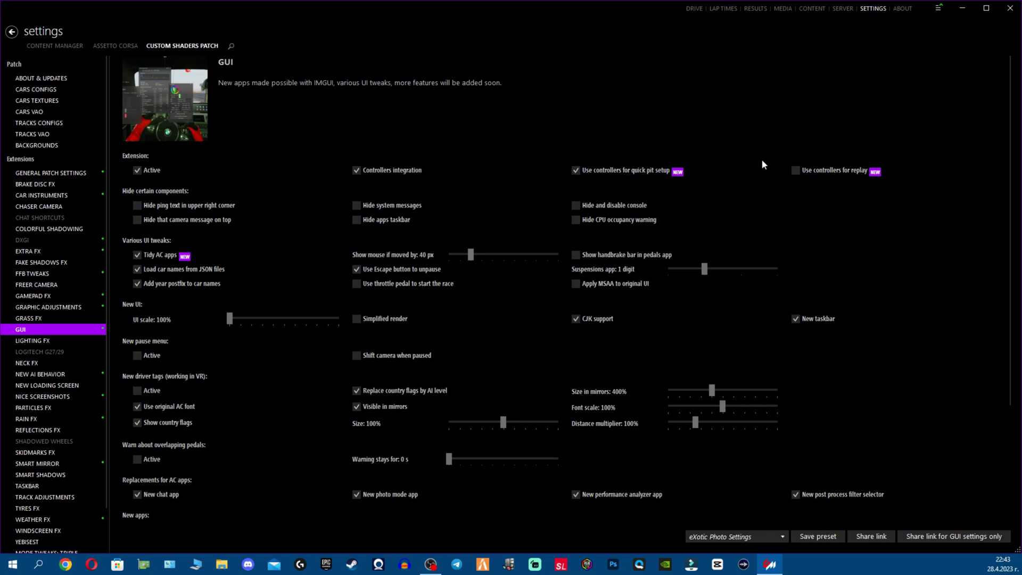
mouse_move(819, 175)
mouse_move(157, 257)
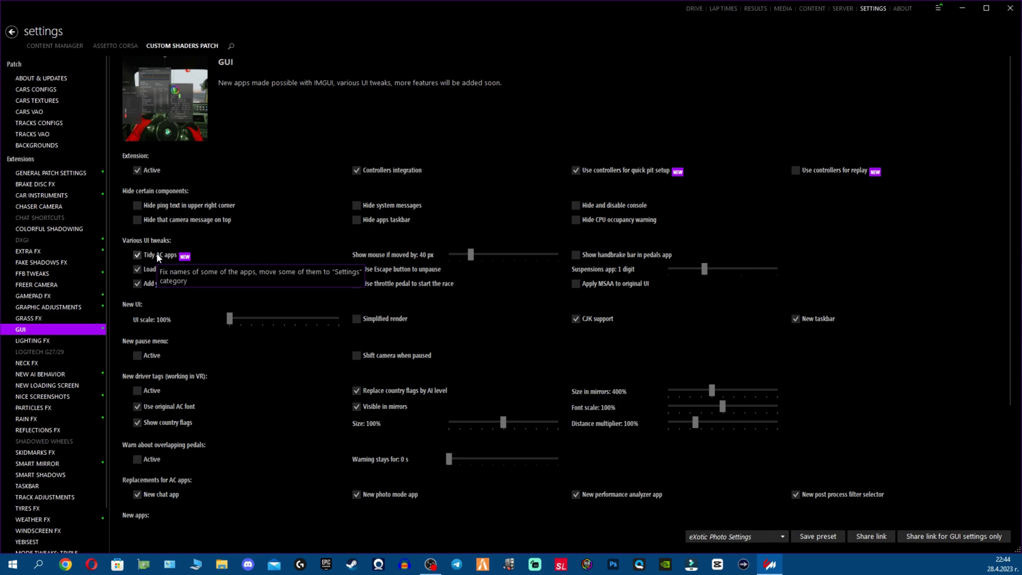
Step: Review the New AI behavior options, then scroll the sidebar down toward Nice Screenshots
click(41, 373)
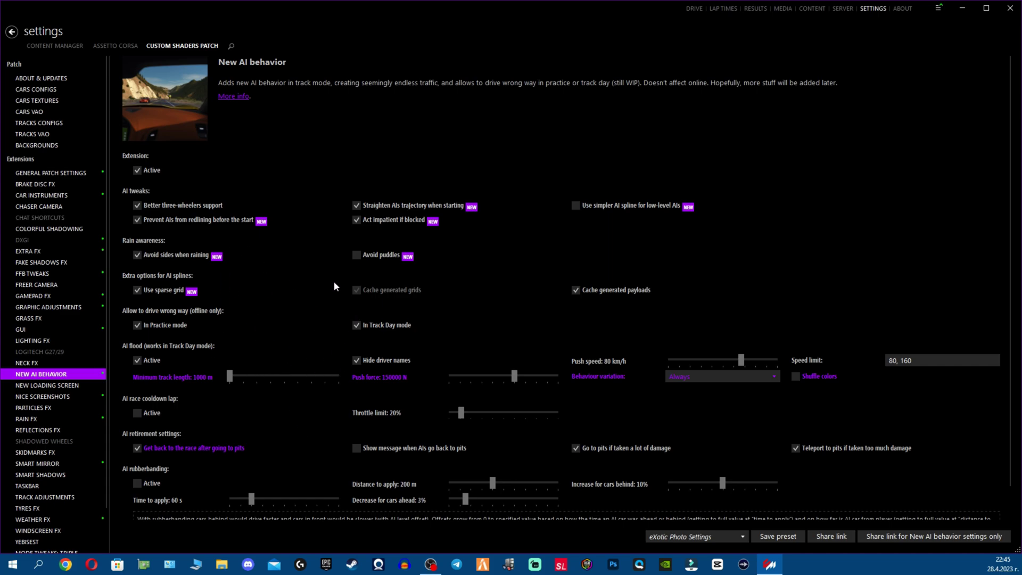
mouse_move(381, 260)
scroll(70, 356, down, 2)
click(69, 347)
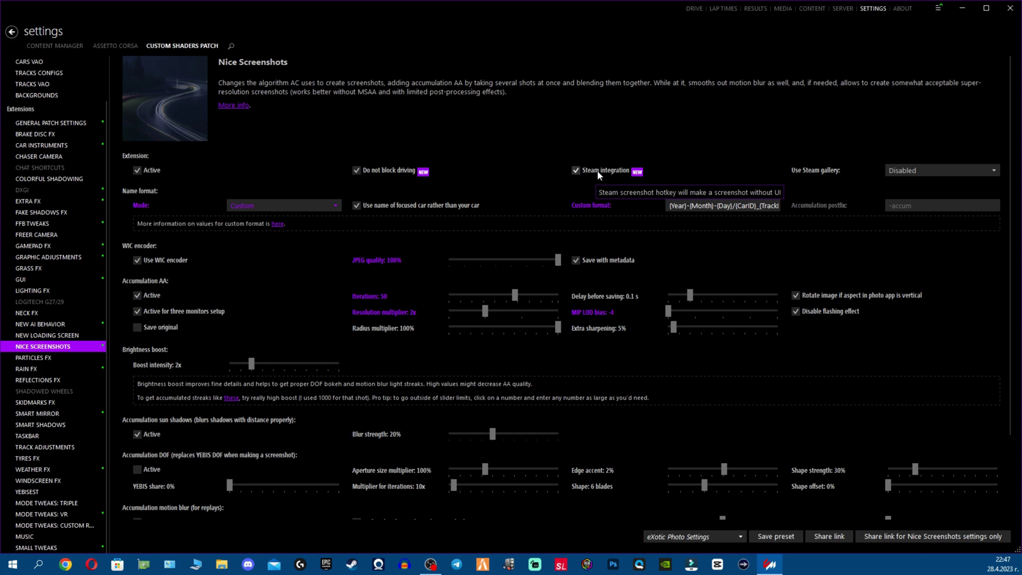
Step: Move to the Rain FX page and leave rain maps quality set to High
key(Down)
key(Down)
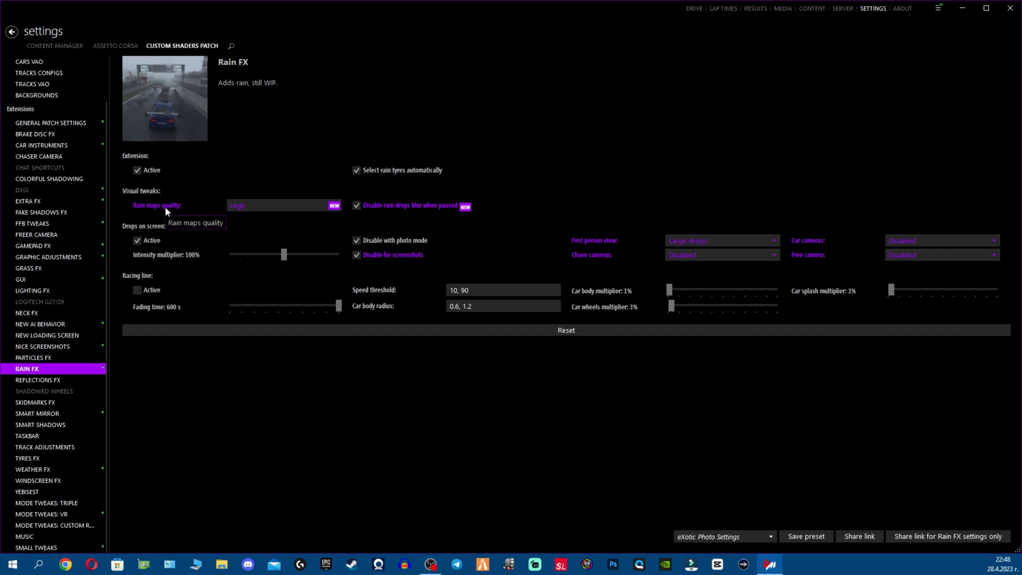
click(269, 206)
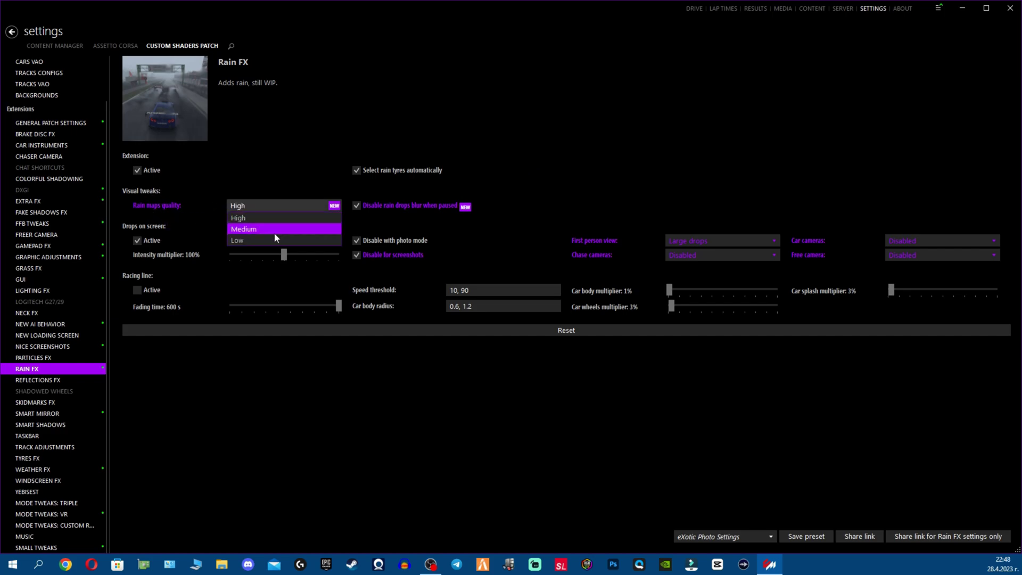
click(344, 190)
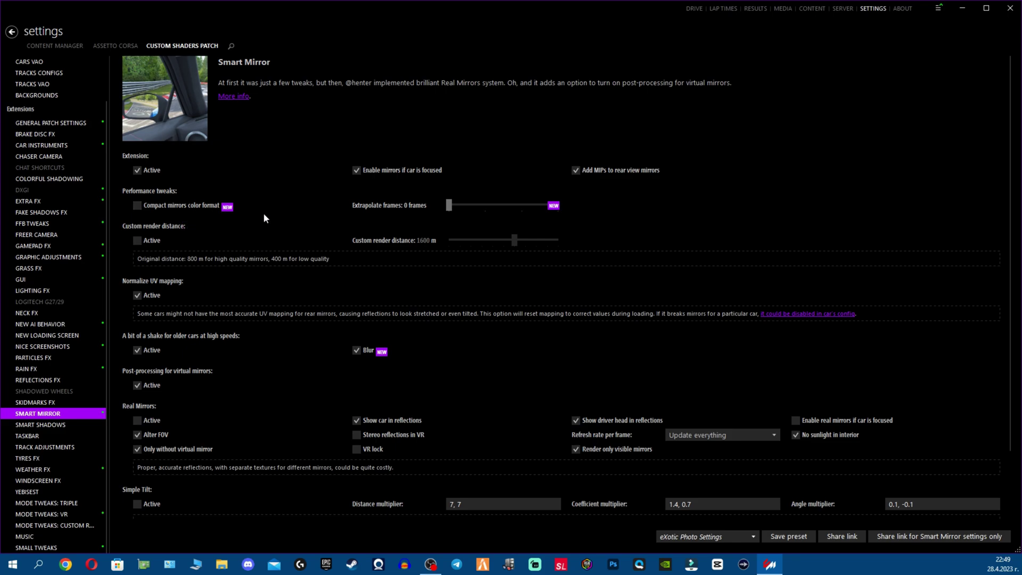
Step: Move the sidebar to the Weather FX page, where the weather style is Pure
mouse_move(552, 207)
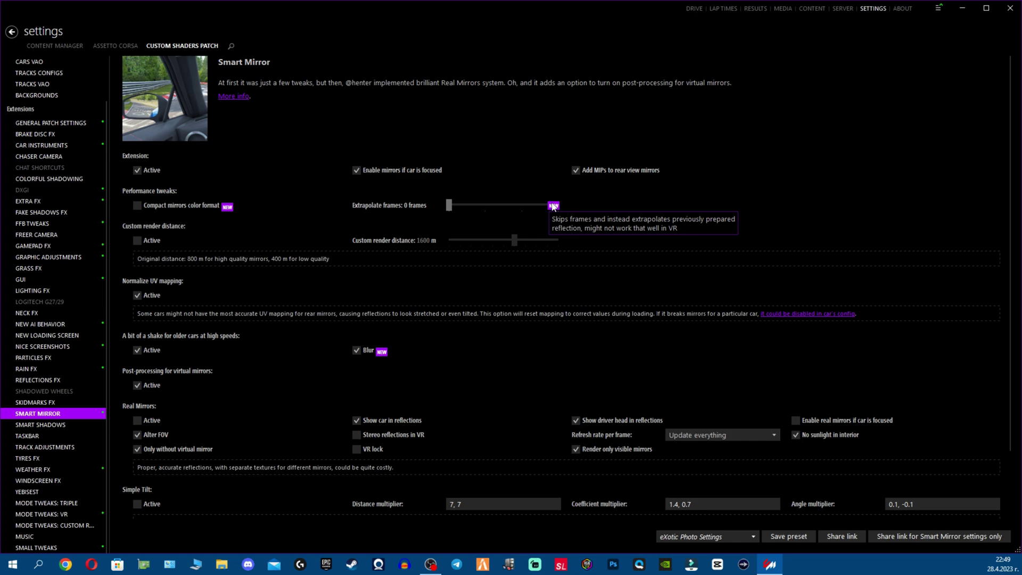
key(w)
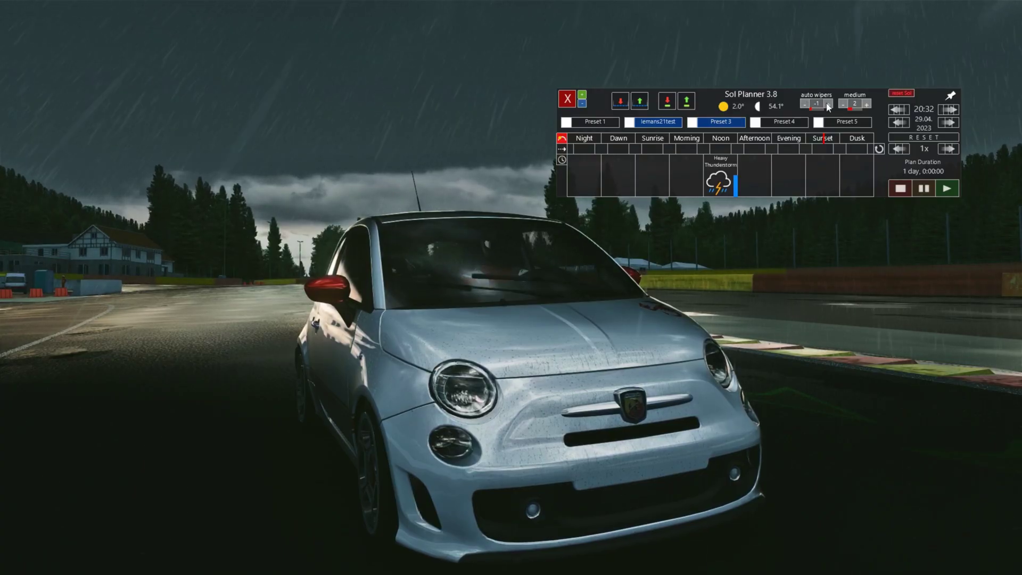
Step: Cycle the Sol Planner wipers through manual speeds 1–4, off, and back to automatic
click(828, 105)
click(829, 105)
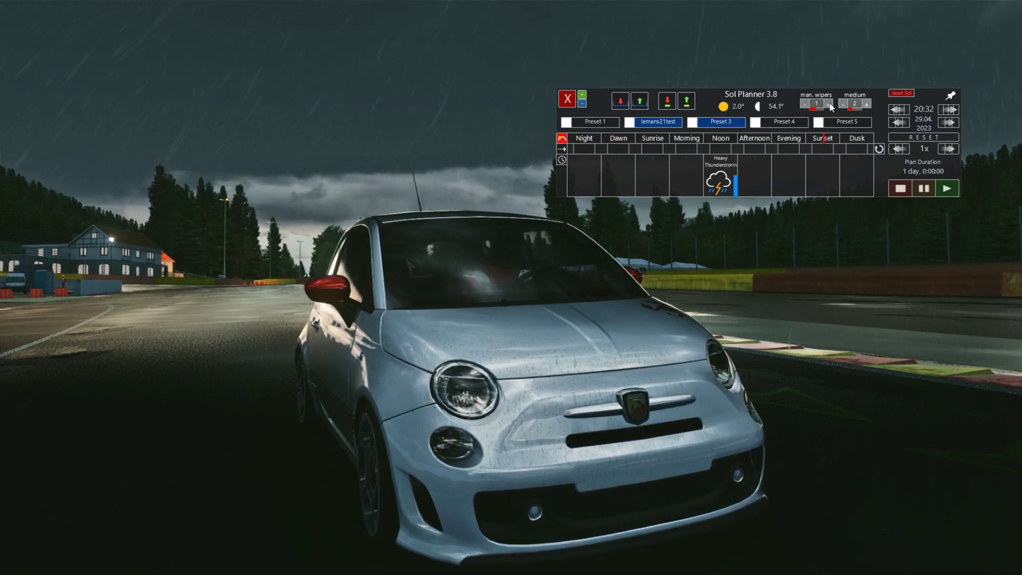
click(829, 104)
click(828, 104)
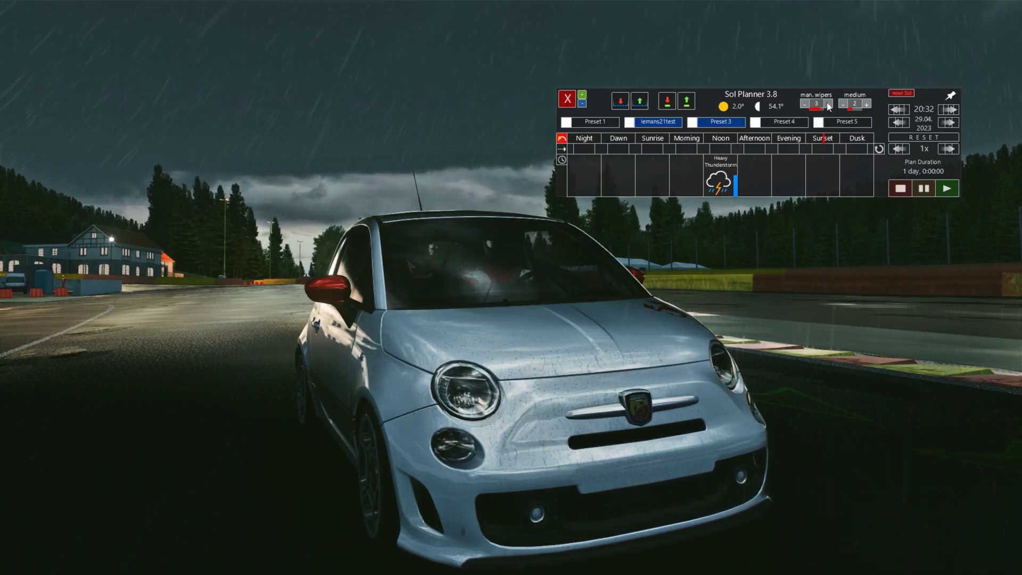
click(828, 105)
drag(813, 105, 807, 105)
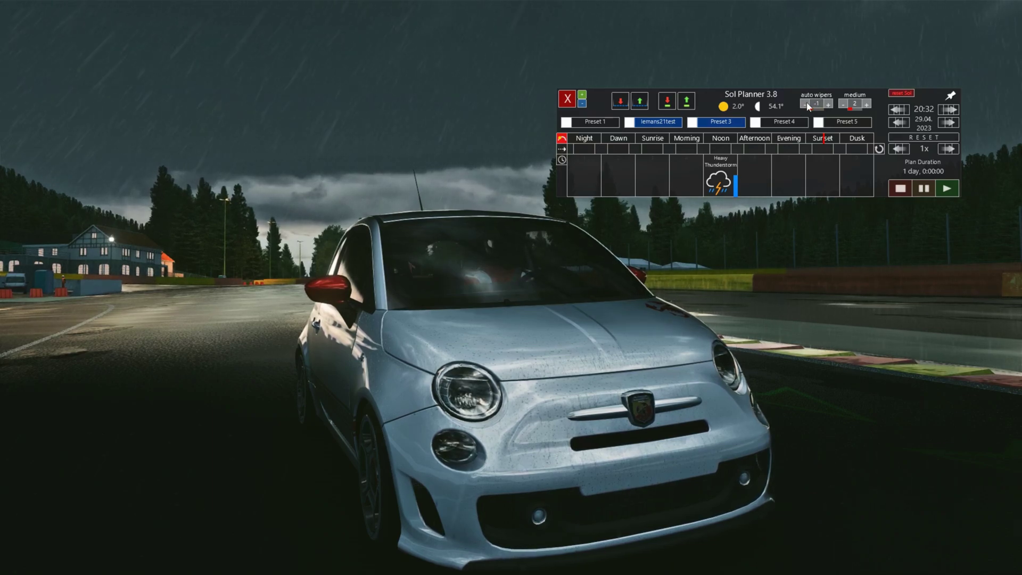
click(807, 107)
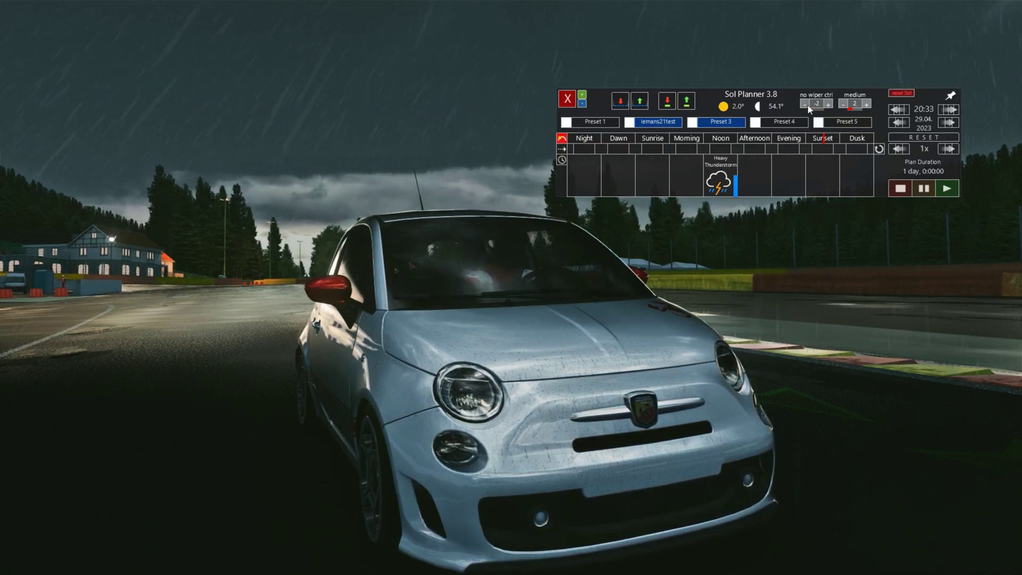
click(866, 104)
Step: Cycle the neighbouring level setting through hard and easy, ending on real
click(828, 105)
click(853, 108)
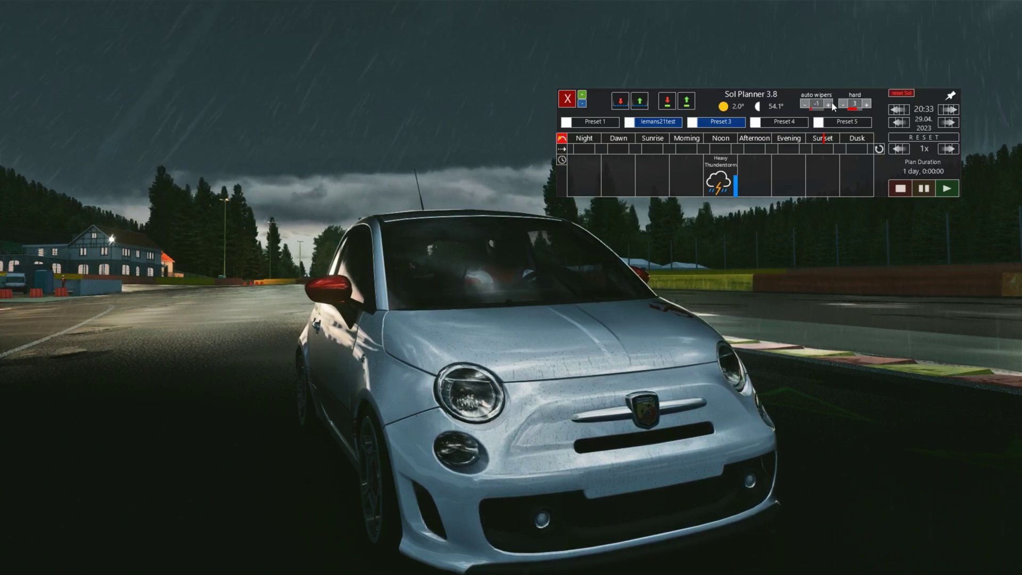
click(866, 104)
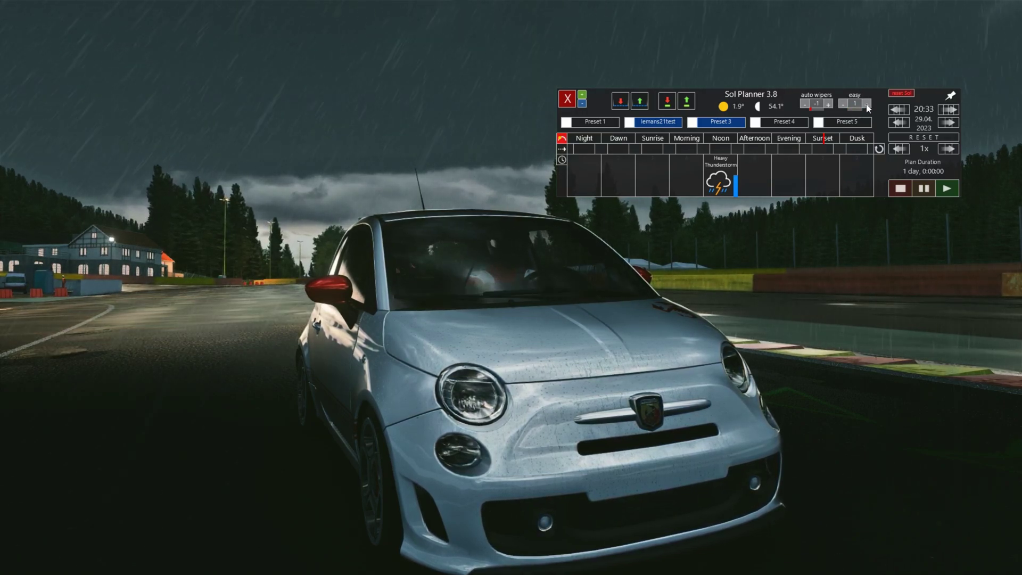
click(843, 104)
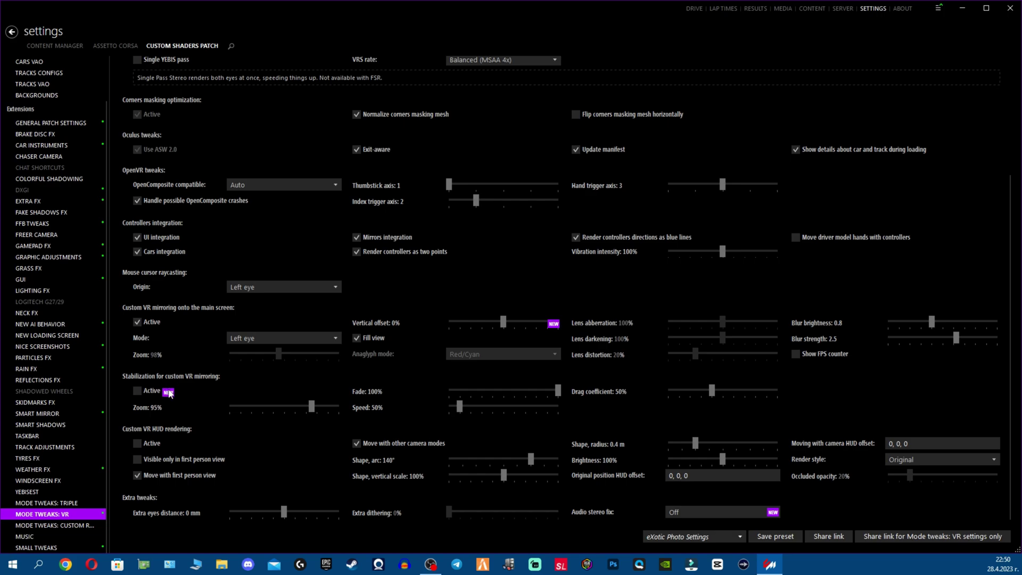
Step: Go to the Small tweaks page and expand the Load remote models dropdown
mouse_move(774, 513)
click(38, 547)
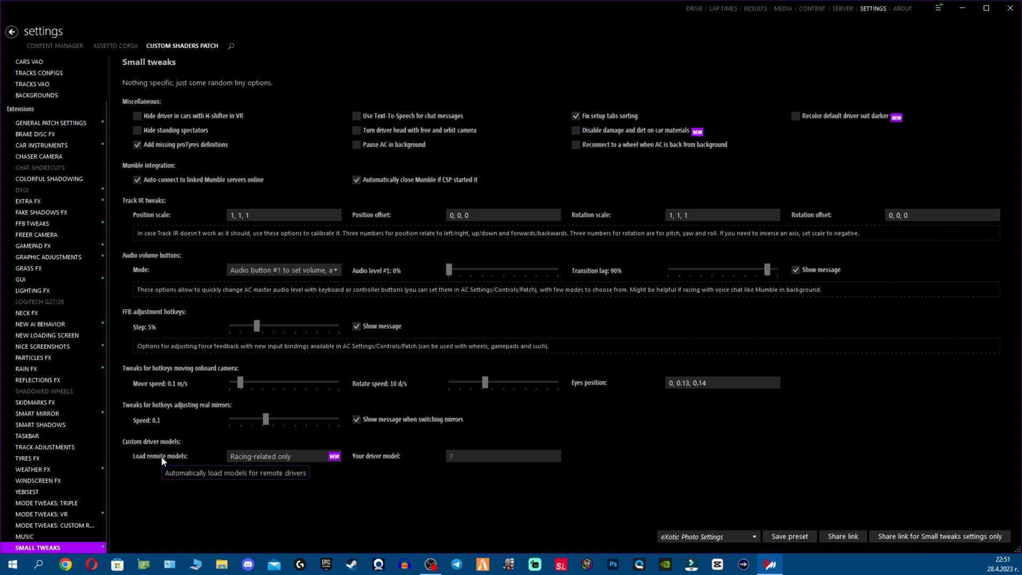
click(316, 460)
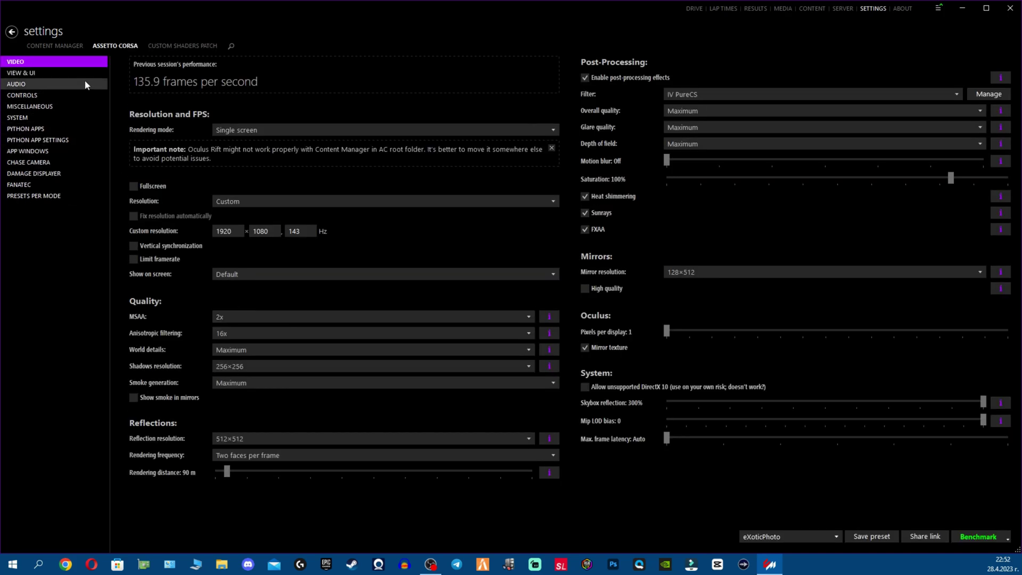
Step: View the Custom Shaders Patch GUI settings, then return to the Assetto Corsa Video page
click(187, 46)
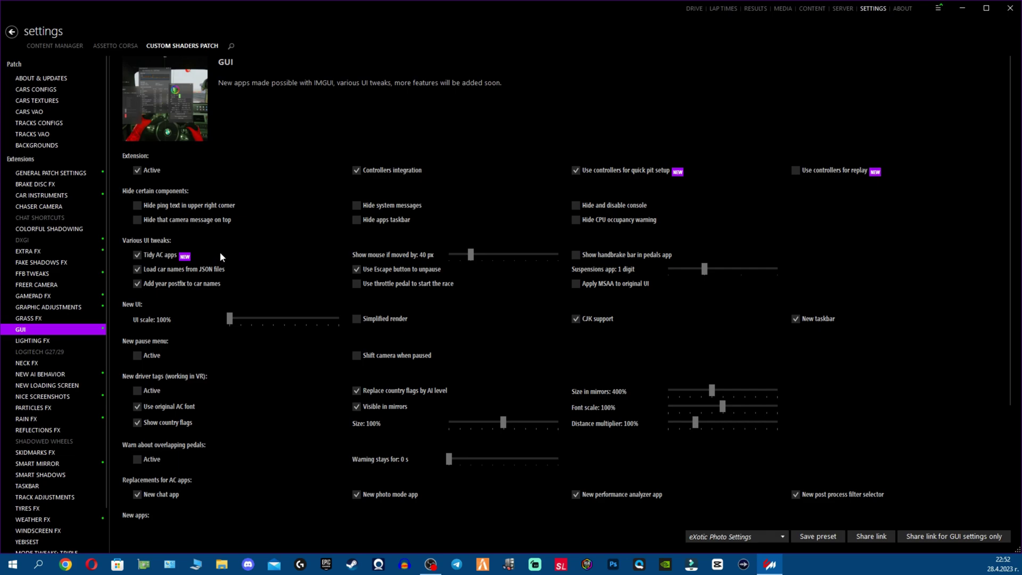
mouse_move(163, 260)
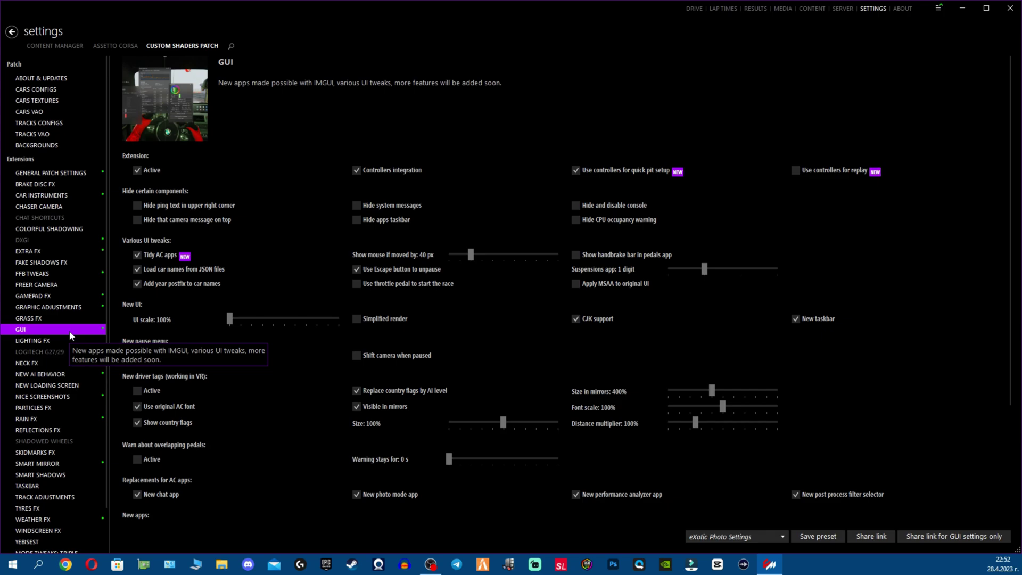
click(115, 46)
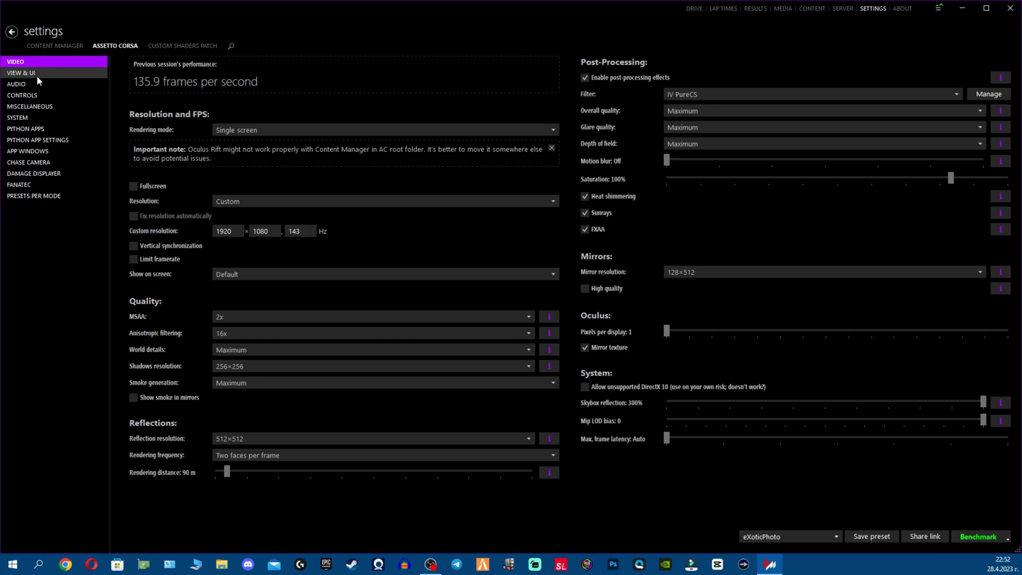
Step: Check the Python app settings, then return to the activated Python apps list showing Sol Planner
click(55, 132)
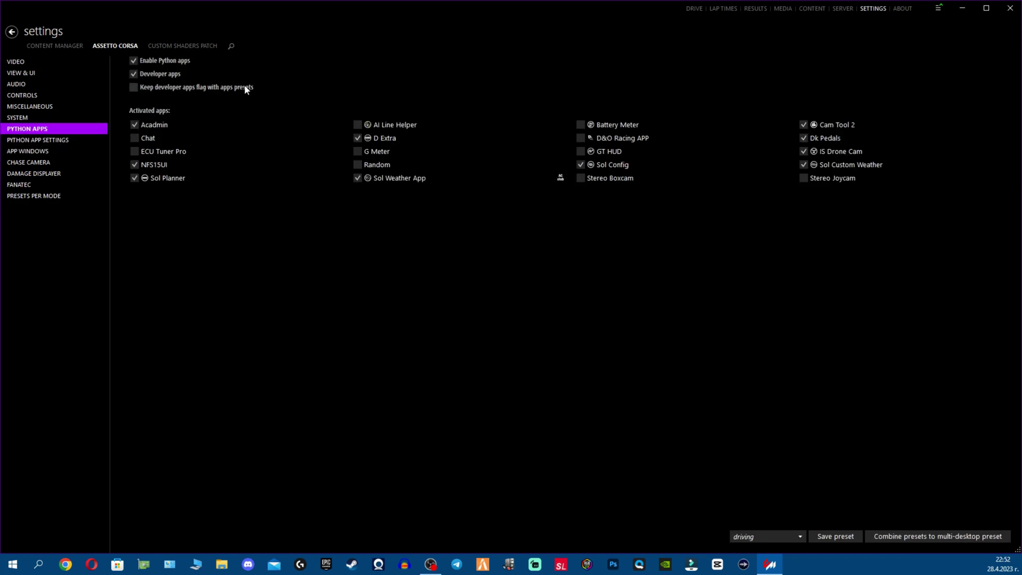
click(72, 141)
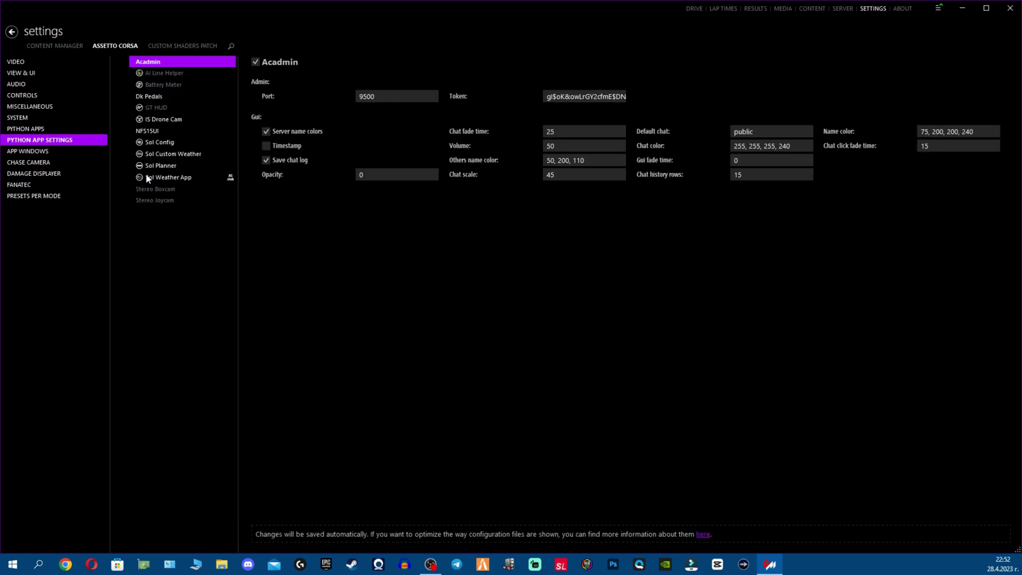
click(63, 131)
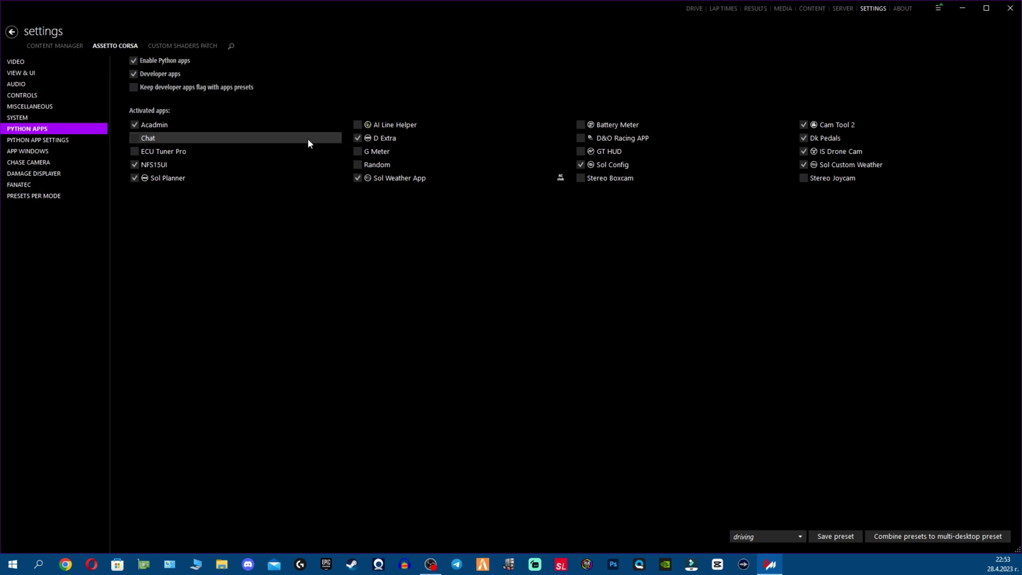
Step: Run Check for updates in Content Manager's General settings, then return to the Quick race page with Alt+Left
click(54, 47)
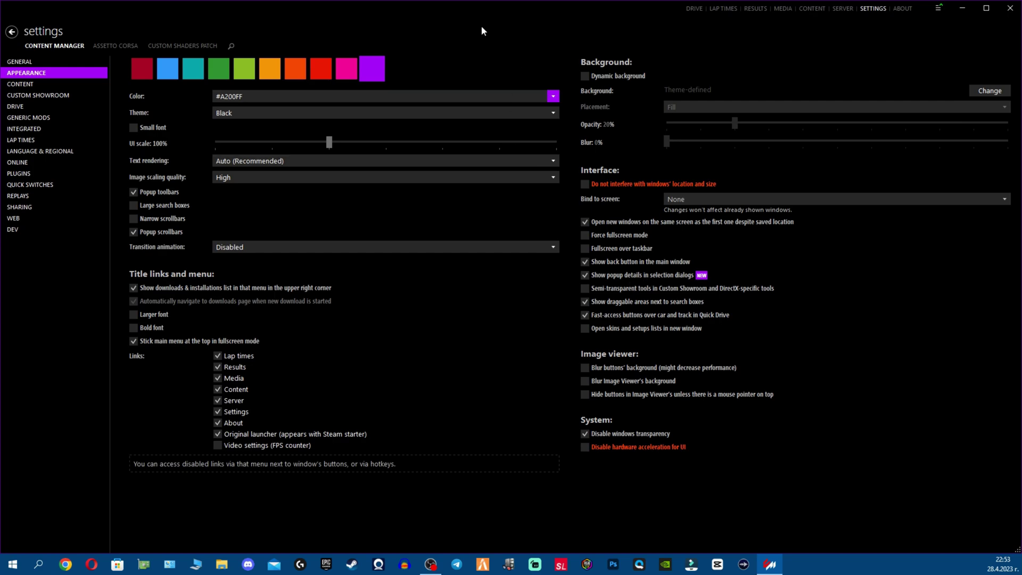
click(53, 63)
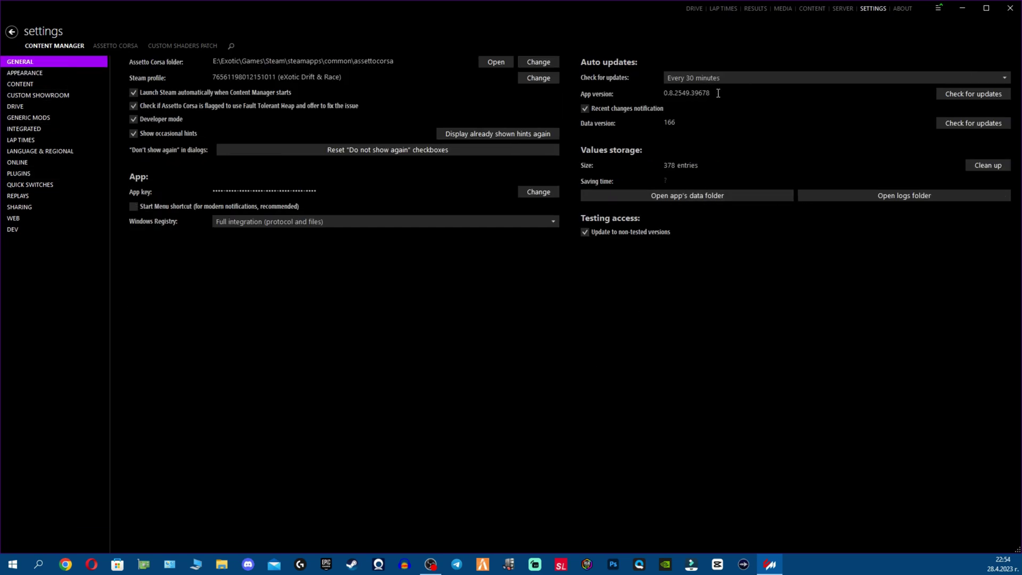
click(984, 95)
key(alt+Left)
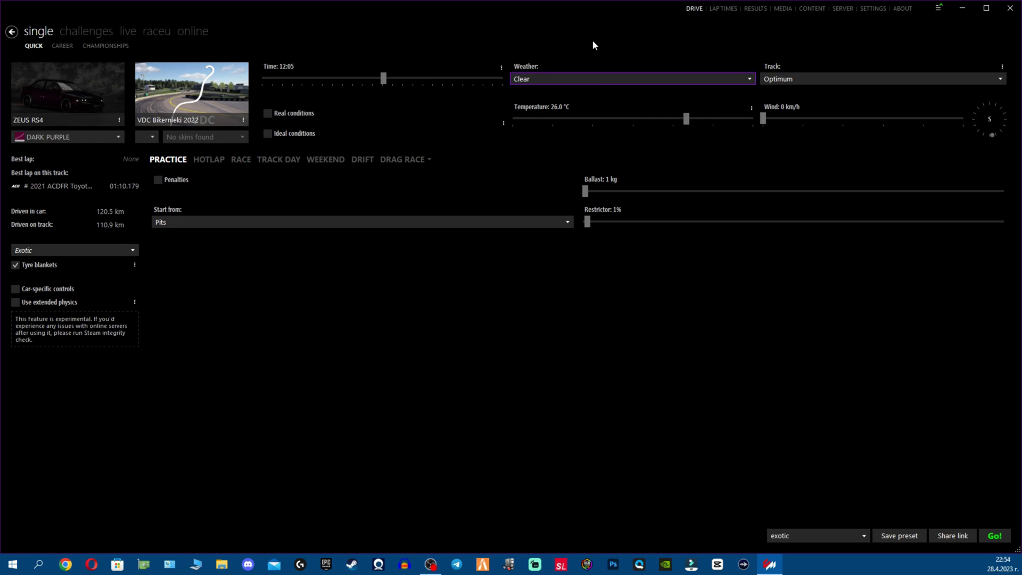
click(579, 81)
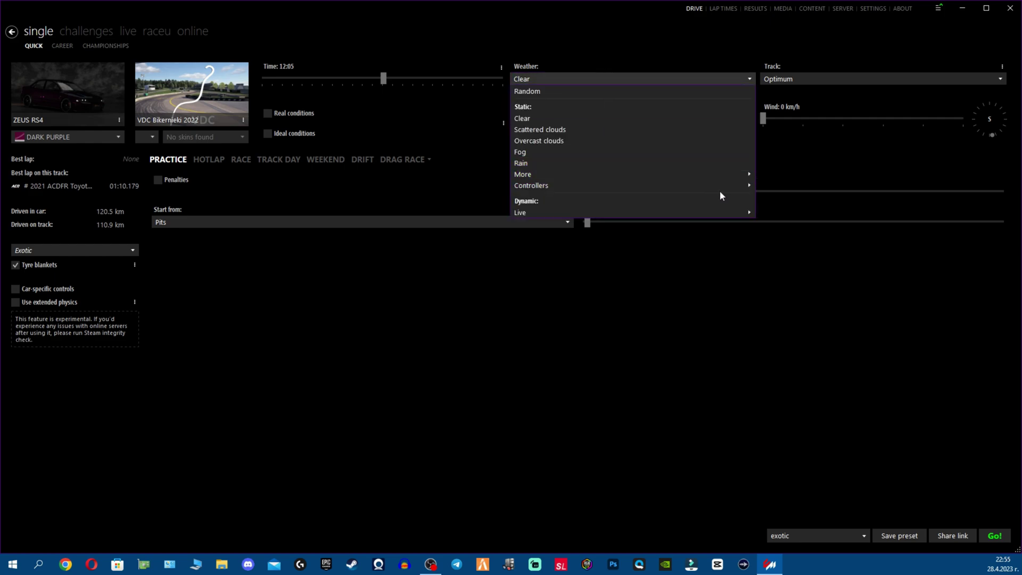
mouse_move(725, 193)
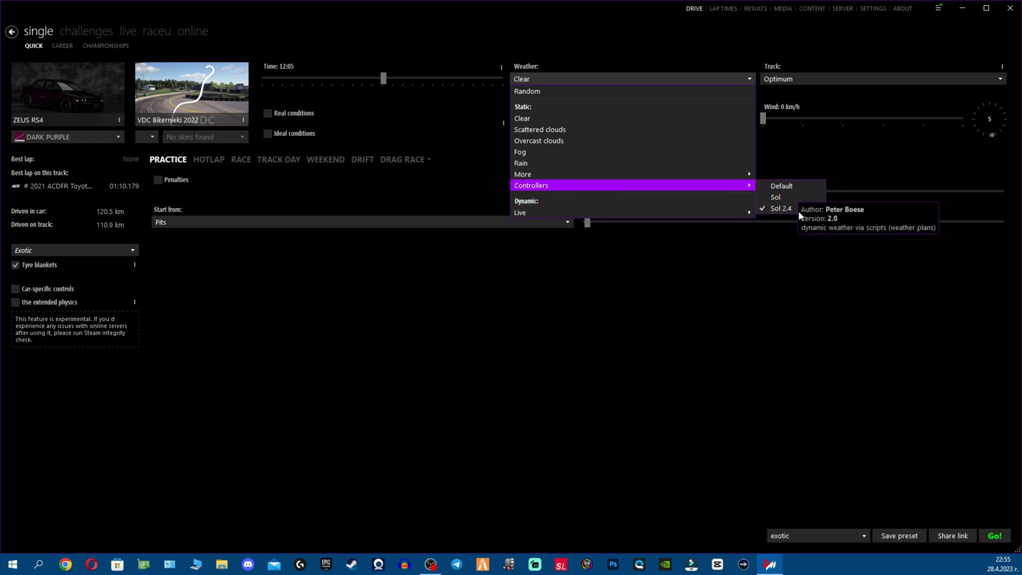
click(872, 8)
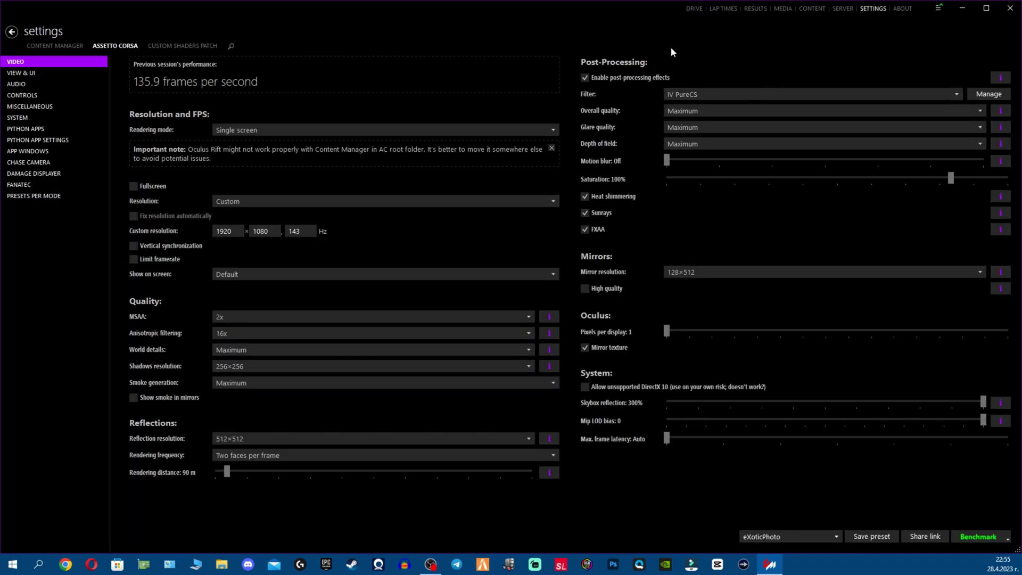
click(183, 46)
click(64, 78)
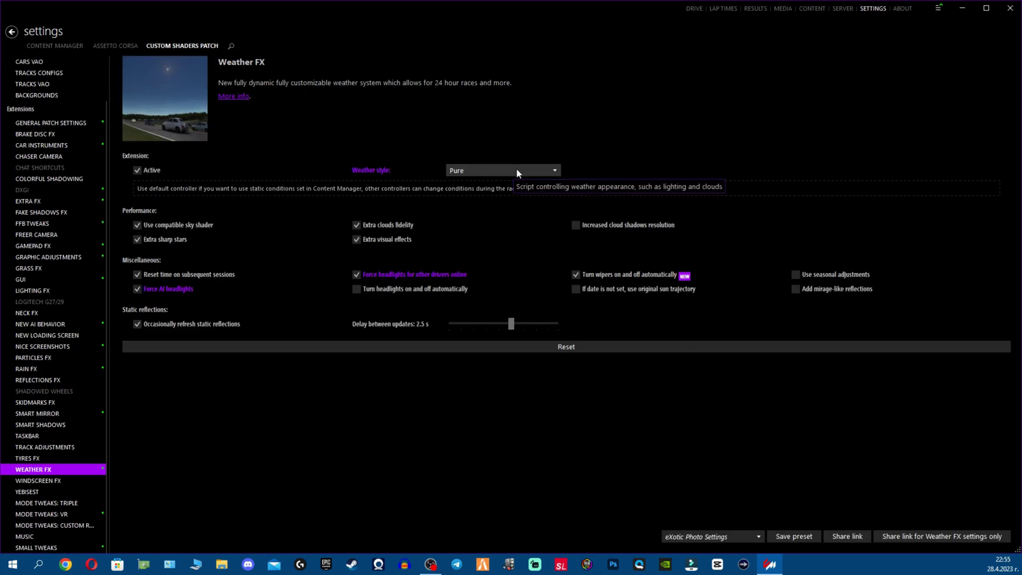
click(520, 171)
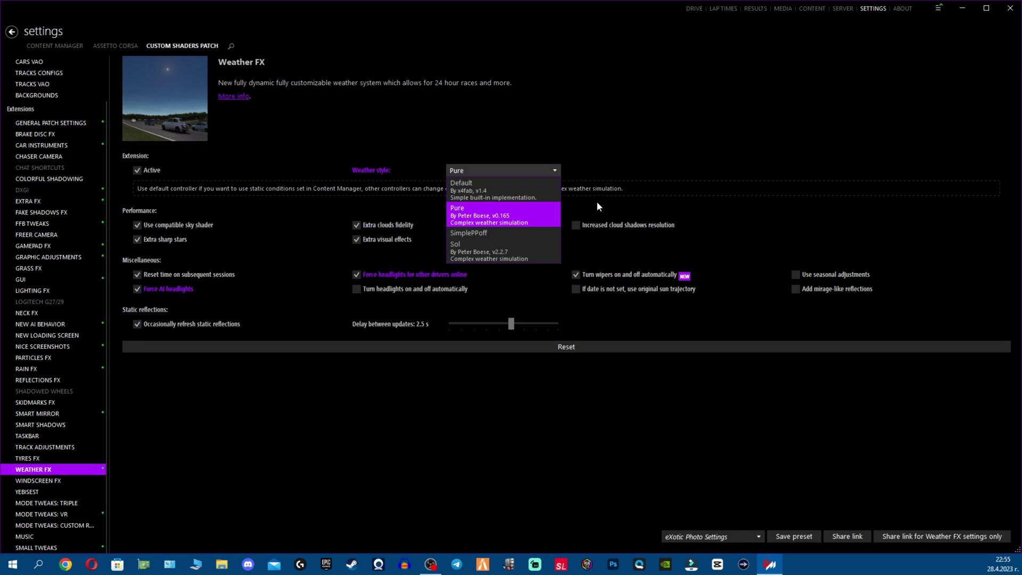
click(648, 164)
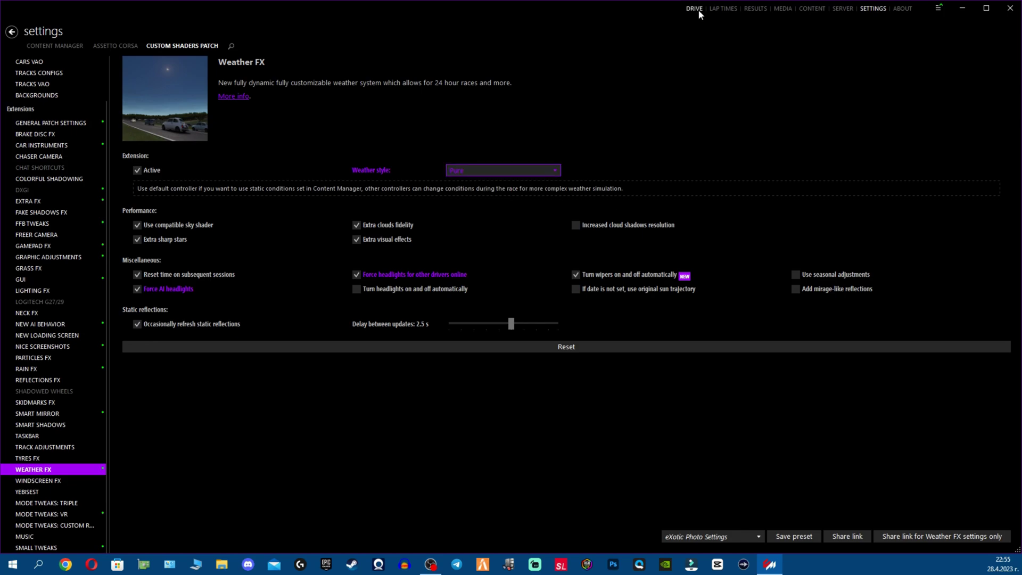
click(694, 8)
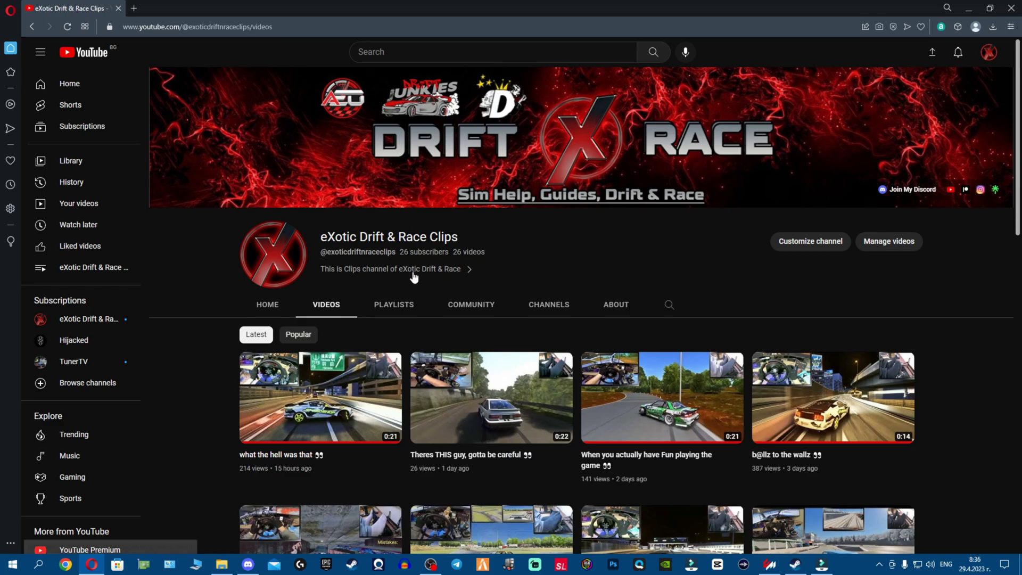
Step: Scroll the channel's Videos tab down to the oldest clips, Tandem Swaps and Fun moments in Traffic
scroll(738, 272, down, 5)
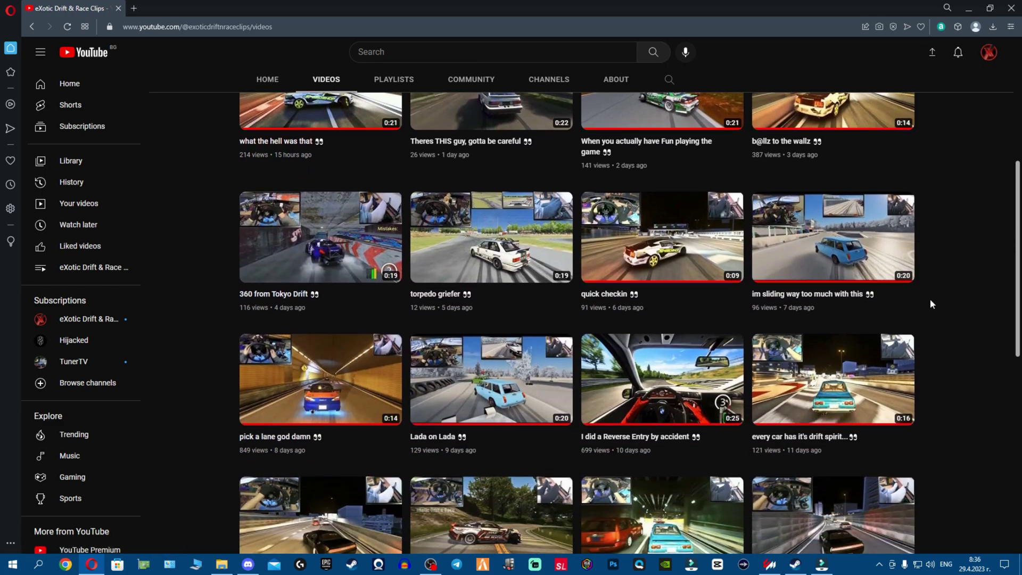
scroll(930, 301, down, 3)
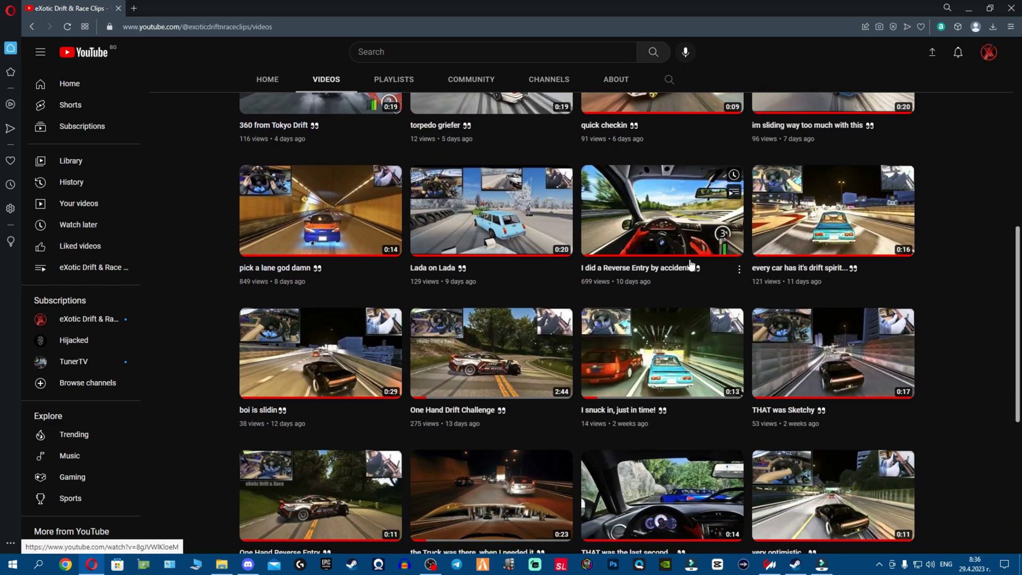
scroll(690, 265, down, 4)
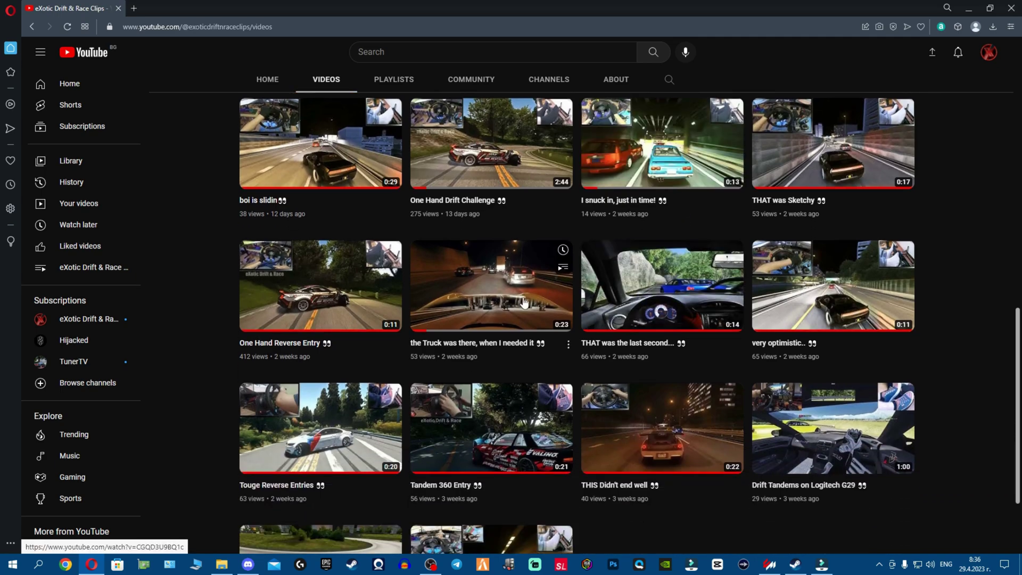
scroll(526, 305, down, 2)
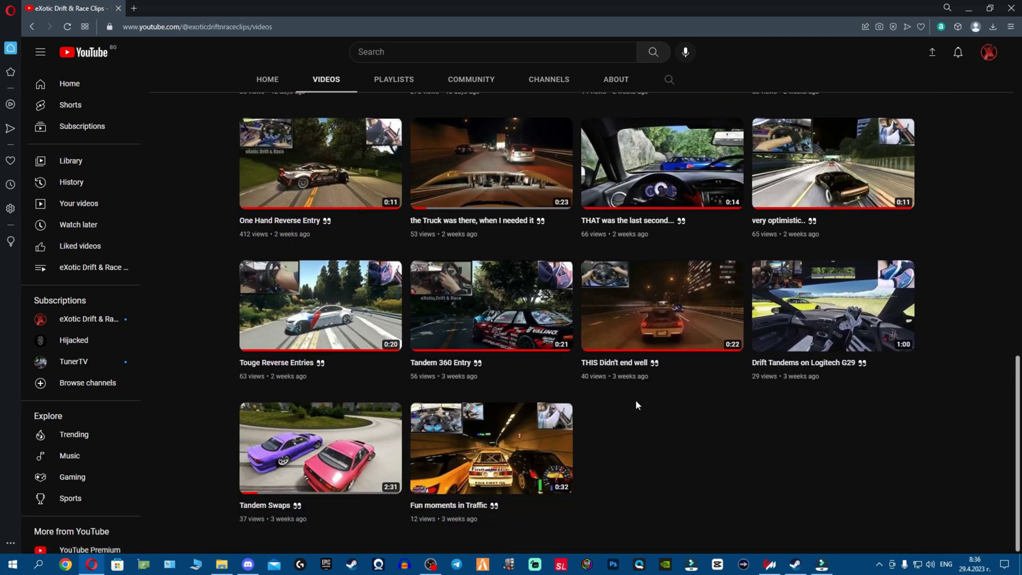